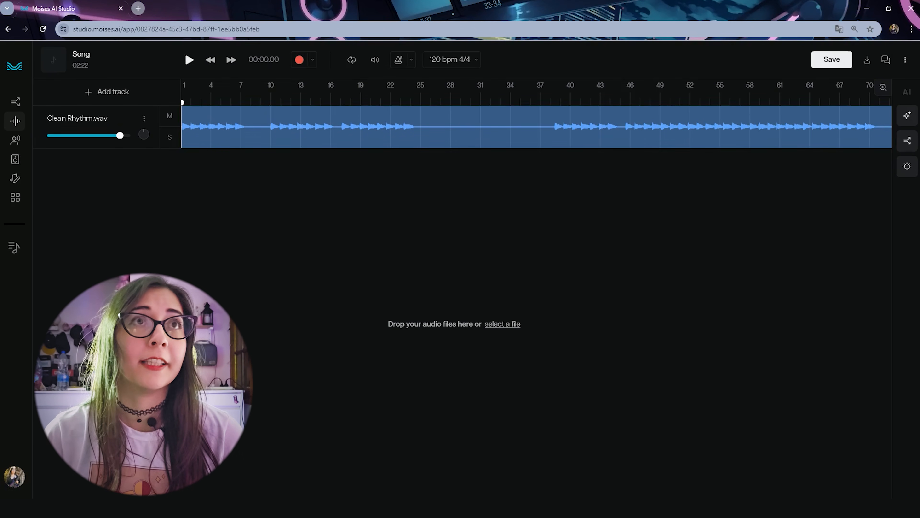
- Listen to the opening section of the Clean Rhythm track and pause playback
{"action": "key", "text": "space"}
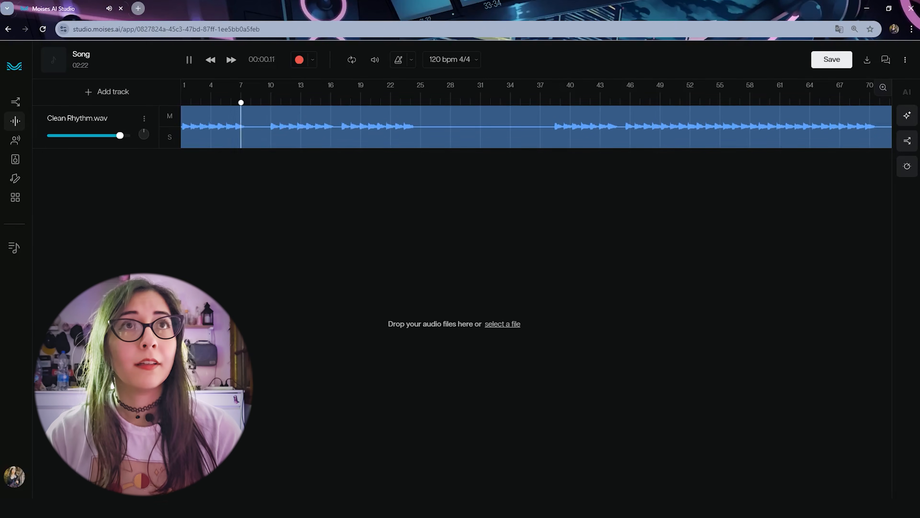
{"action": "key", "text": "space"}
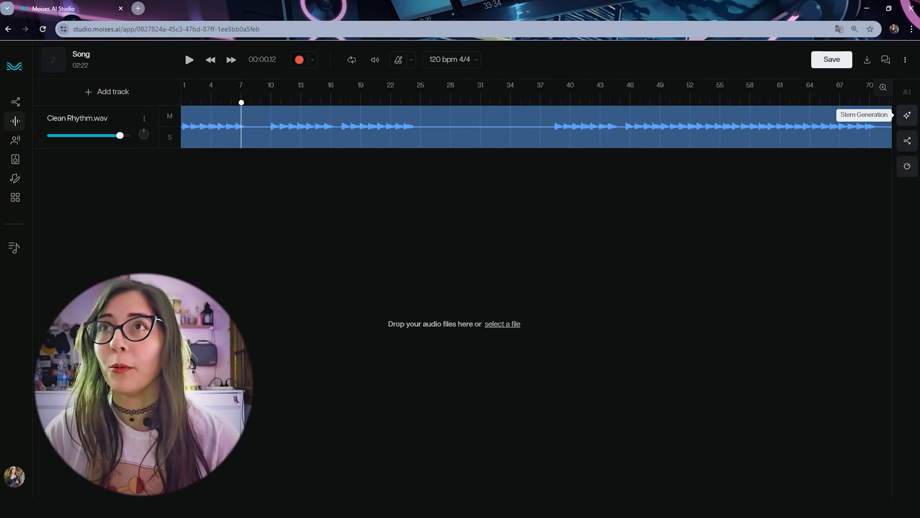
- Open Stem Generation and look through the Bass, Guitar and Others categories before returning to Drums
{"action": "left_click", "coordinate": [907, 115]}
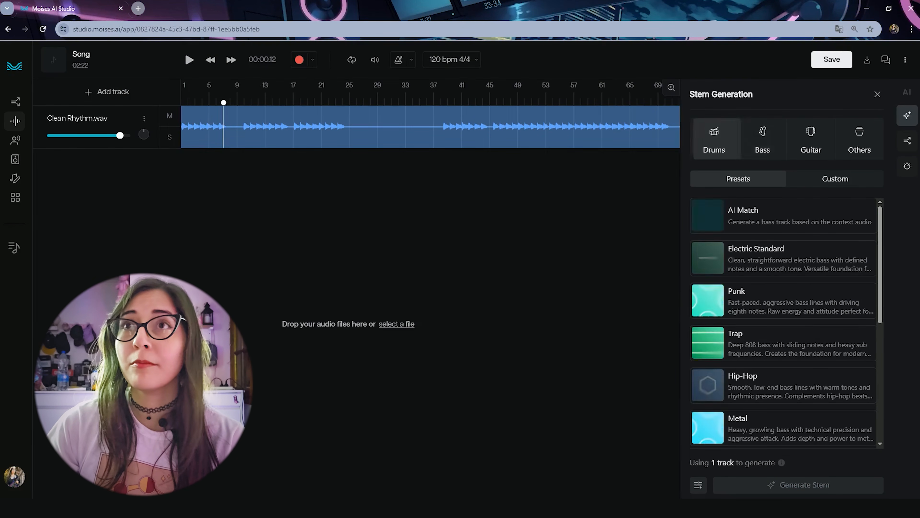
{"action": "left_click", "coordinate": [762, 139]}
{"action": "left_click", "coordinate": [811, 139]}
{"action": "left_click", "coordinate": [859, 139]}
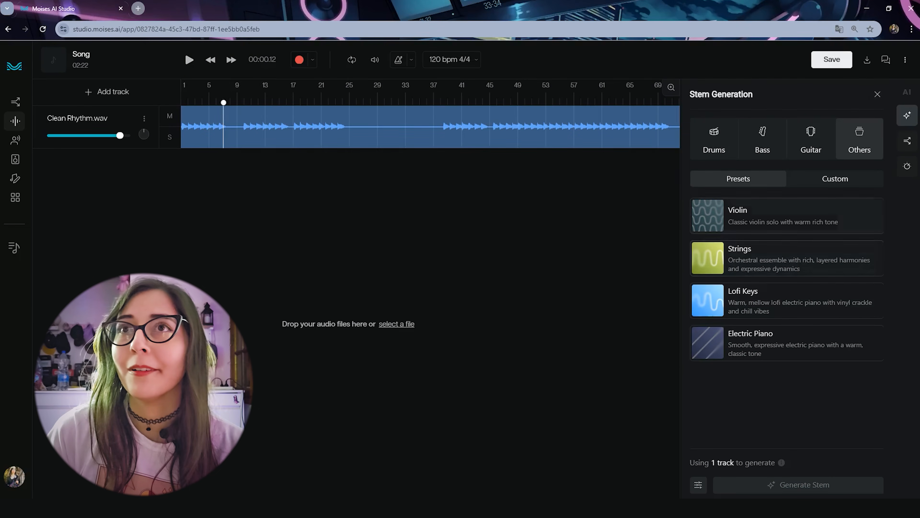
{"action": "left_click", "coordinate": [714, 139]}
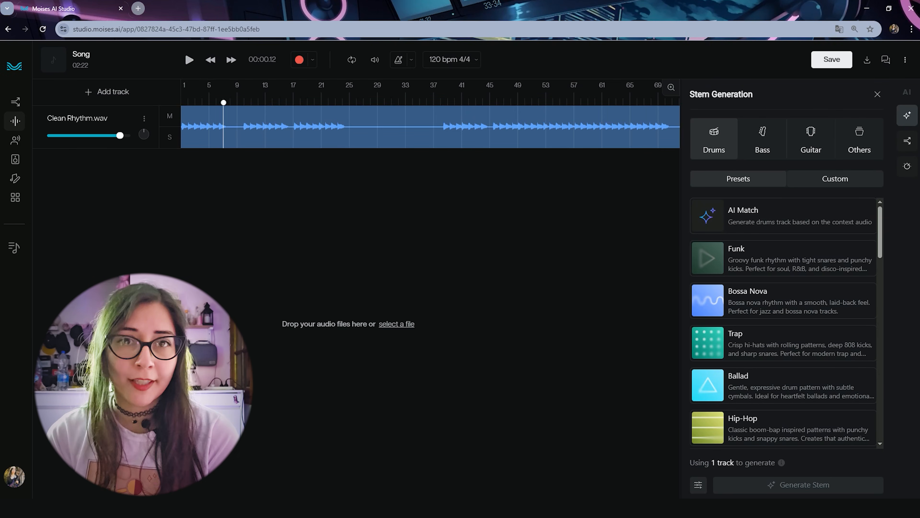
- Browse the available Drums presets and the Bass presets for stem generation
{"action": "left_click", "coordinate": [783, 258]}
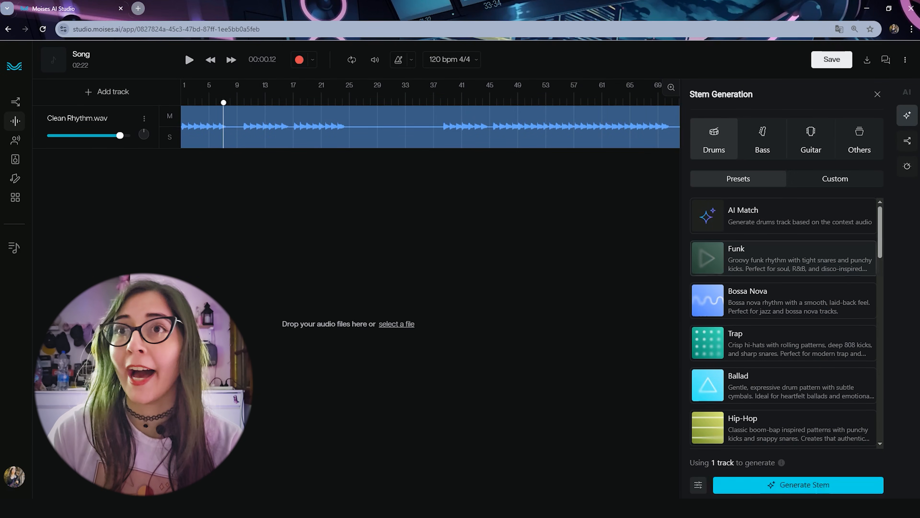
{"action": "scroll", "coordinate": [783, 322], "scroll_direction": "down", "scroll_amount": 2}
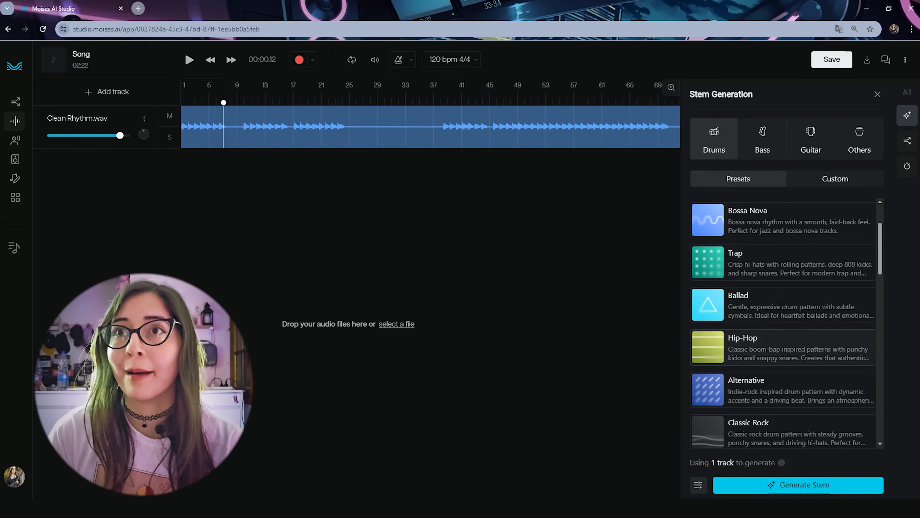
{"action": "scroll", "coordinate": [783, 323], "scroll_direction": "down", "scroll_amount": 2}
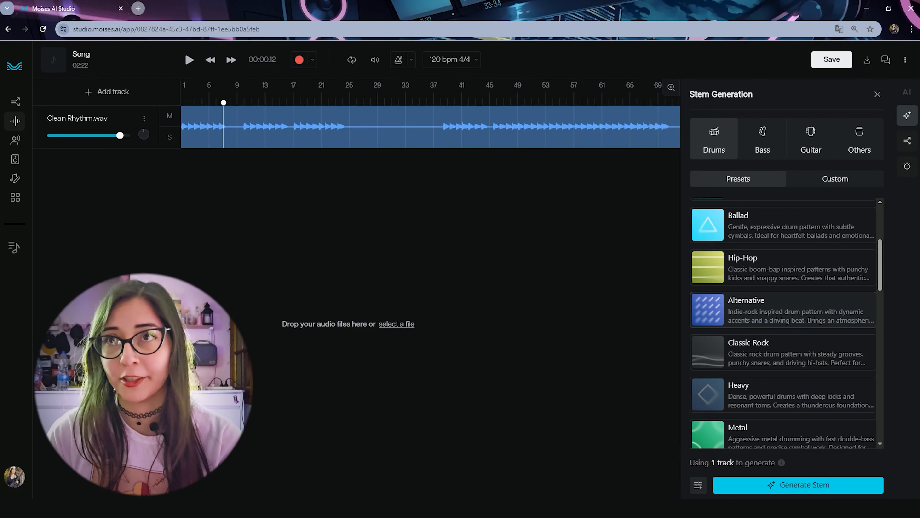
{"action": "scroll", "coordinate": [783, 322], "scroll_direction": "down", "scroll_amount": 2}
{"action": "left_click", "coordinate": [763, 139]}
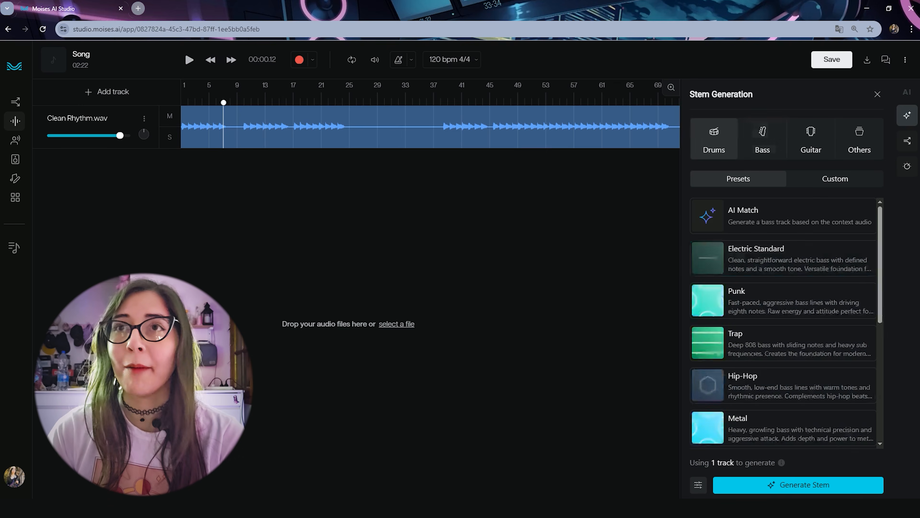
{"action": "scroll", "coordinate": [783, 322], "scroll_direction": "down", "scroll_amount": 4}
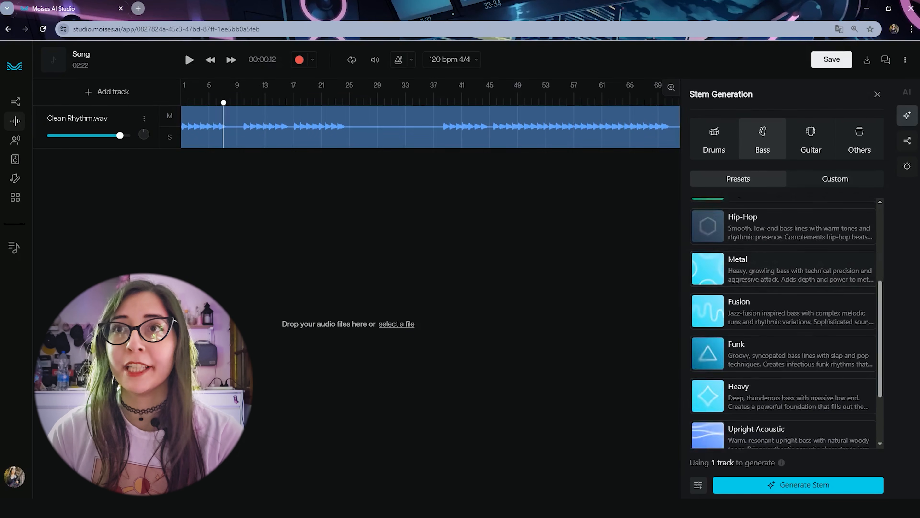
{"action": "scroll", "coordinate": [783, 323], "scroll_direction": "up", "scroll_amount": 6}
- Generate a drum stem with the AI Match preset and listen to it together with the rhythm track
{"action": "left_click", "coordinate": [713, 139]}
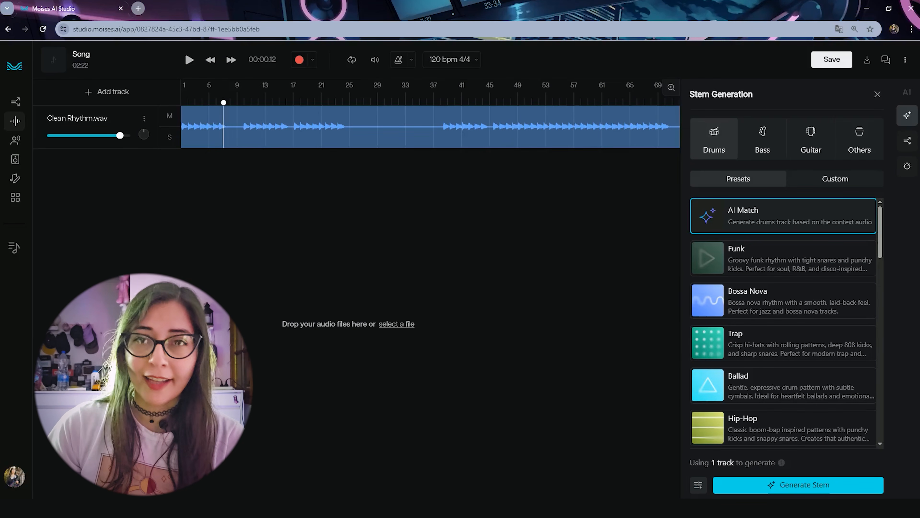
{"action": "left_click", "coordinate": [798, 484]}
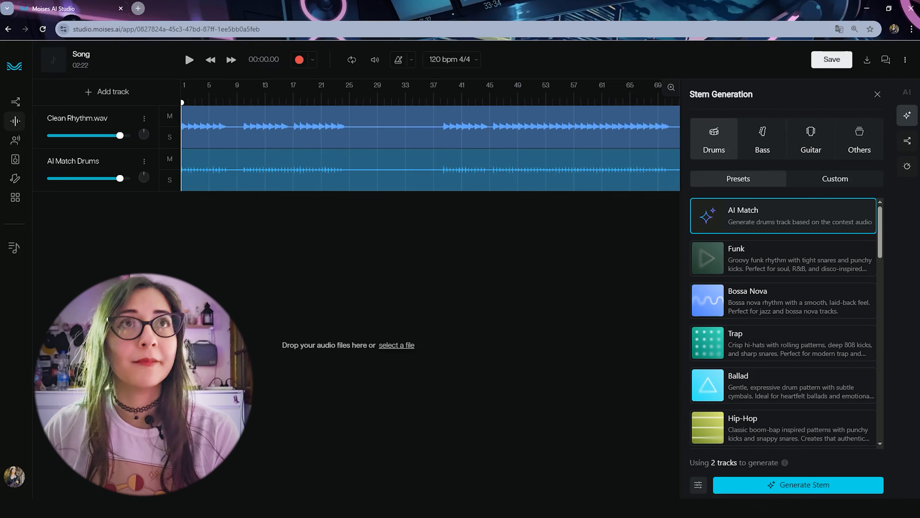
{"action": "key", "text": "space"}
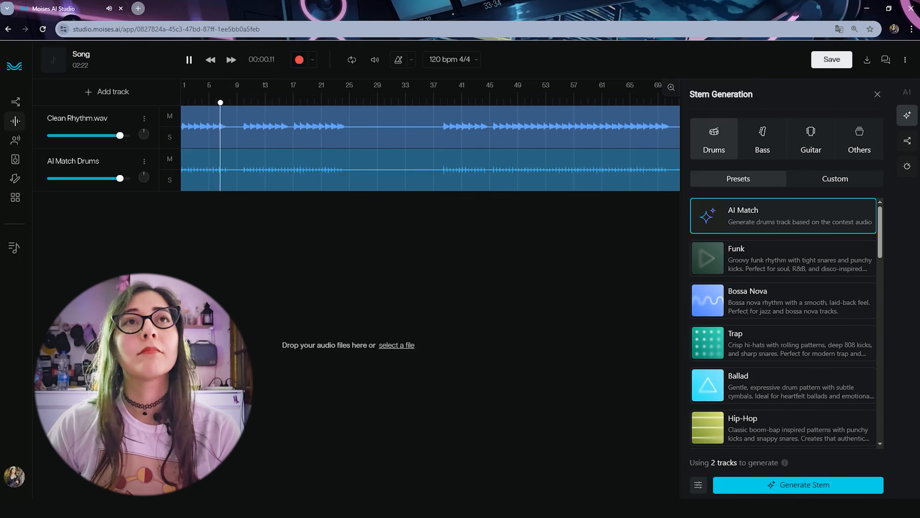
{"action": "key", "text": "space"}
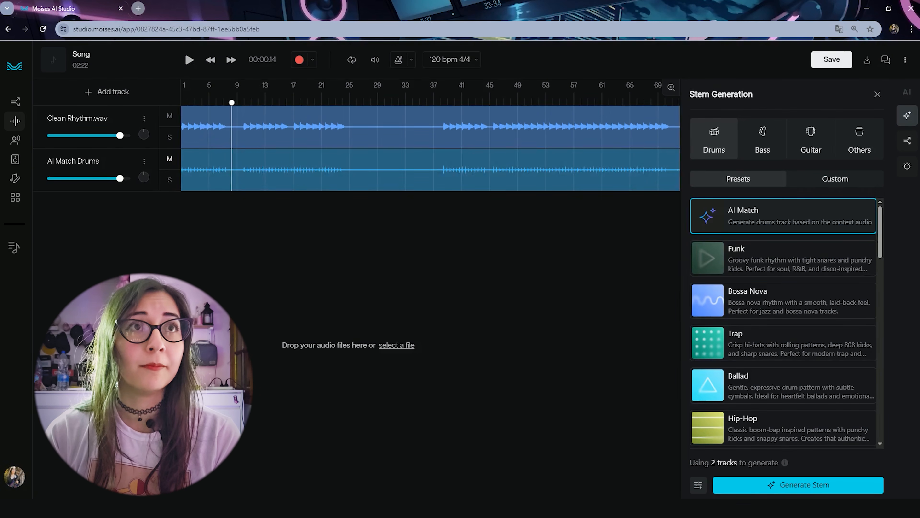
- Mute the AI Match Drums track and generate another drum stem with the Hip-Hop preset
{"action": "left_click", "coordinate": [169, 159]}
{"action": "left_click", "coordinate": [782, 258]}
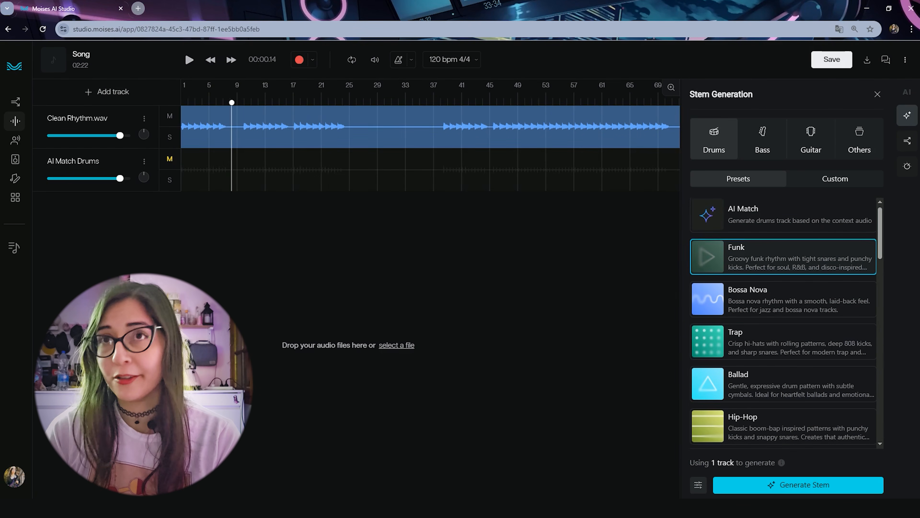
{"action": "scroll", "coordinate": [783, 323], "scroll_direction": "down", "scroll_amount": 2}
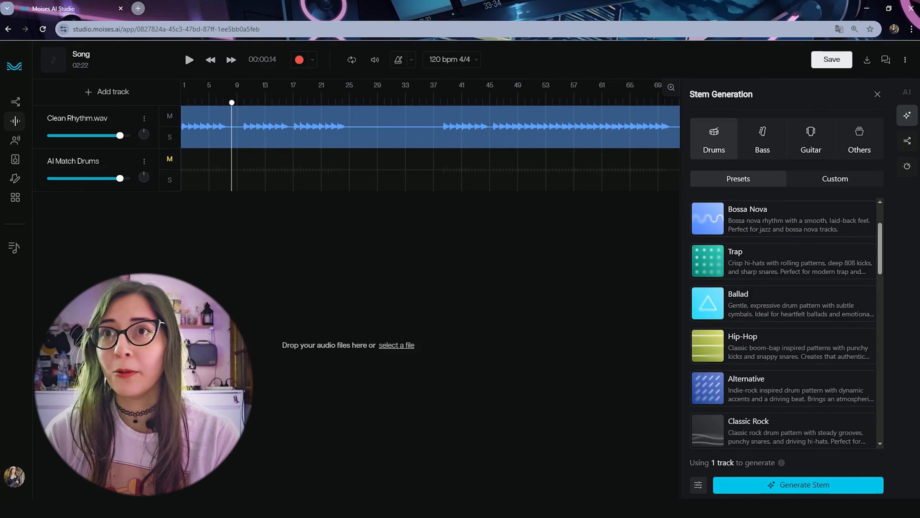
{"action": "scroll", "coordinate": [783, 322], "scroll_direction": "down", "scroll_amount": 2}
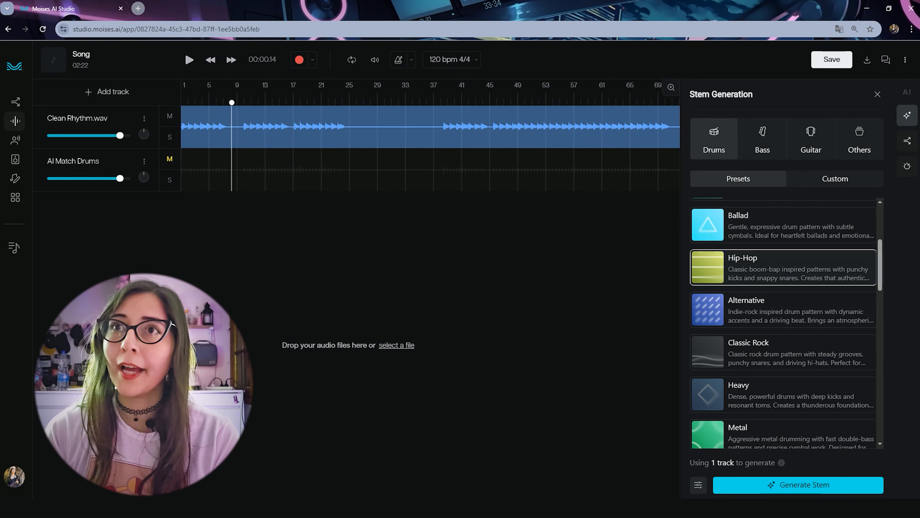
{"action": "left_click", "coordinate": [783, 267]}
{"action": "left_click", "coordinate": [798, 485]}
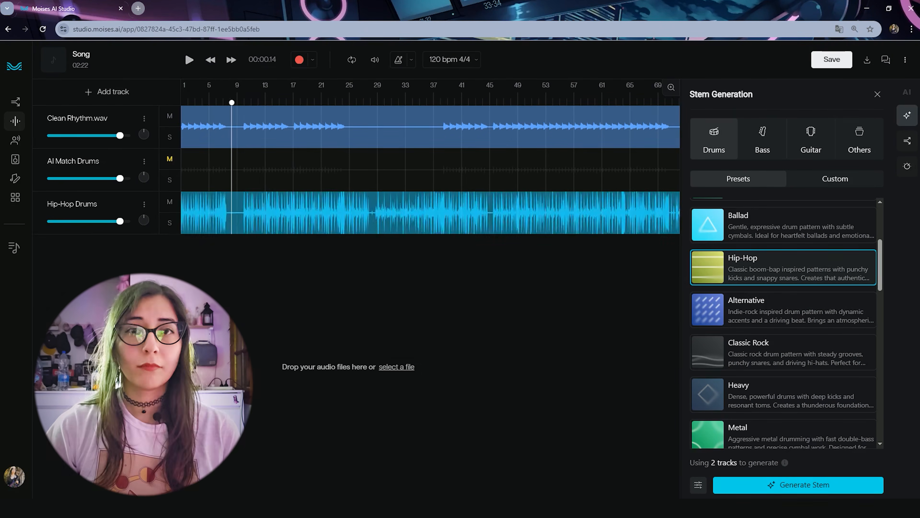
- Listen to the Hip-Hop Drums stem playing with the rhythm track, then stop playback
{"action": "key", "text": "space"}
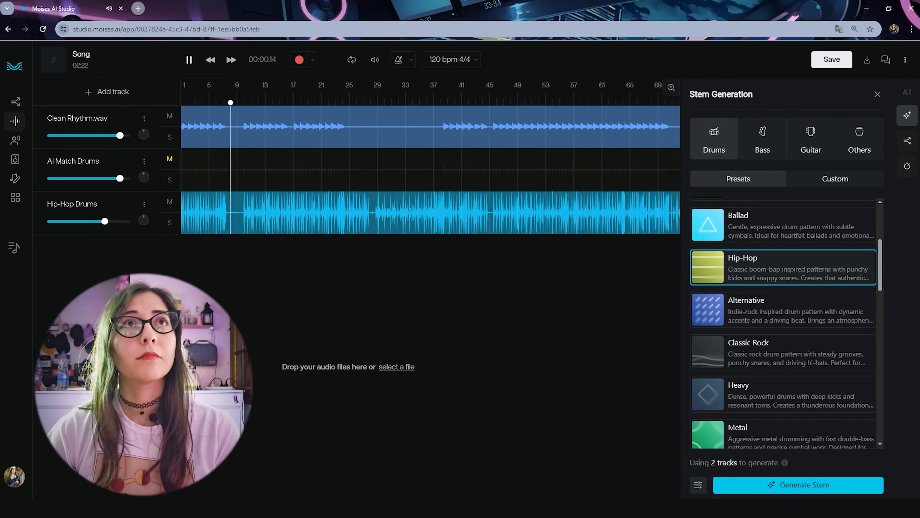
{"action": "key", "text": "space"}
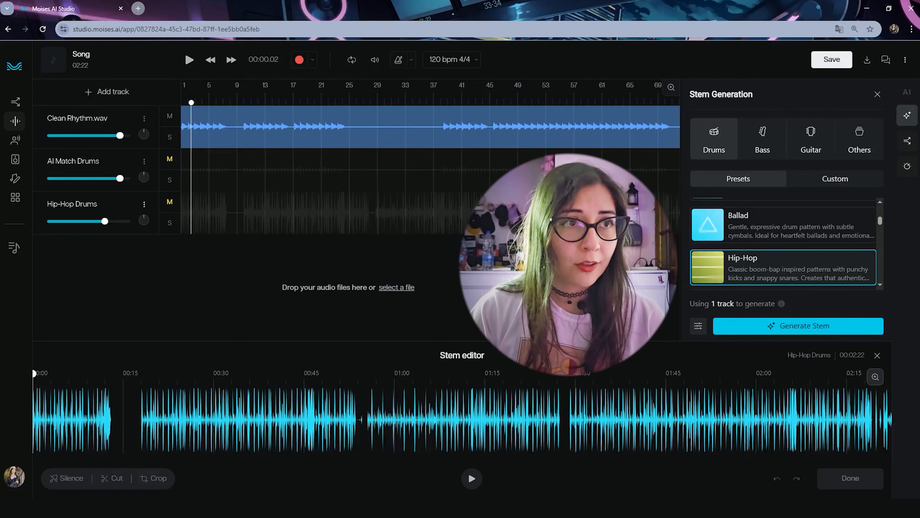
- Silence about the first 2.5 seconds of the Hip-Hop Drums stem and save the edit as a copy
{"action": "left_click_drag", "start_coordinate": [34, 420], "coordinate": [67, 420]}
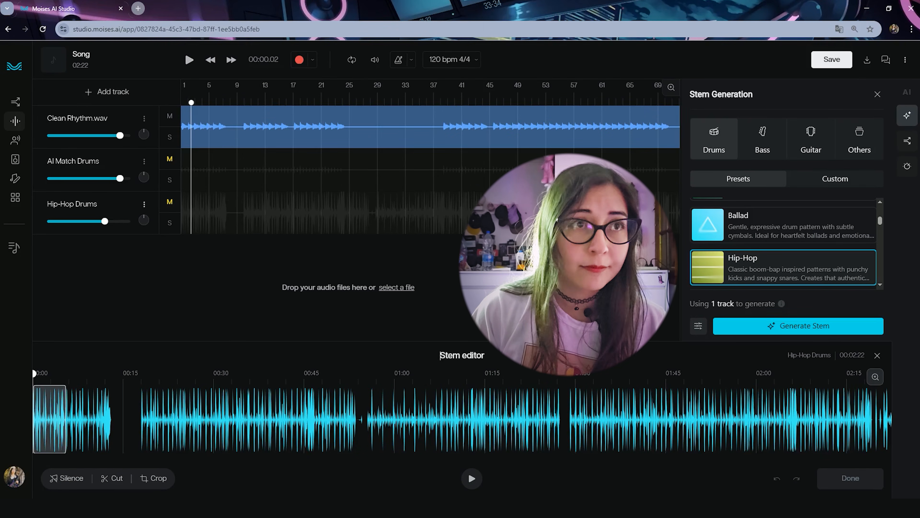
{"action": "left_click_drag", "start_coordinate": [526, 420], "coordinate": [806, 420]}
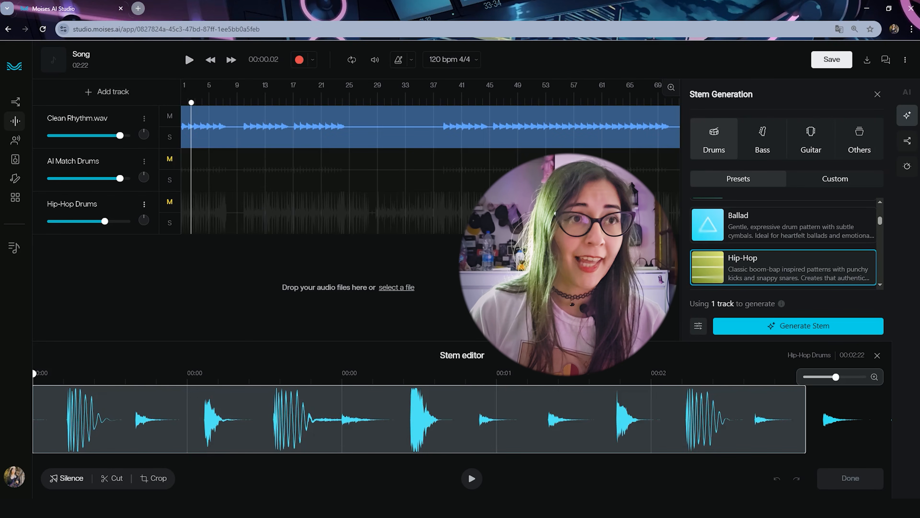
{"action": "key", "text": "Delete"}
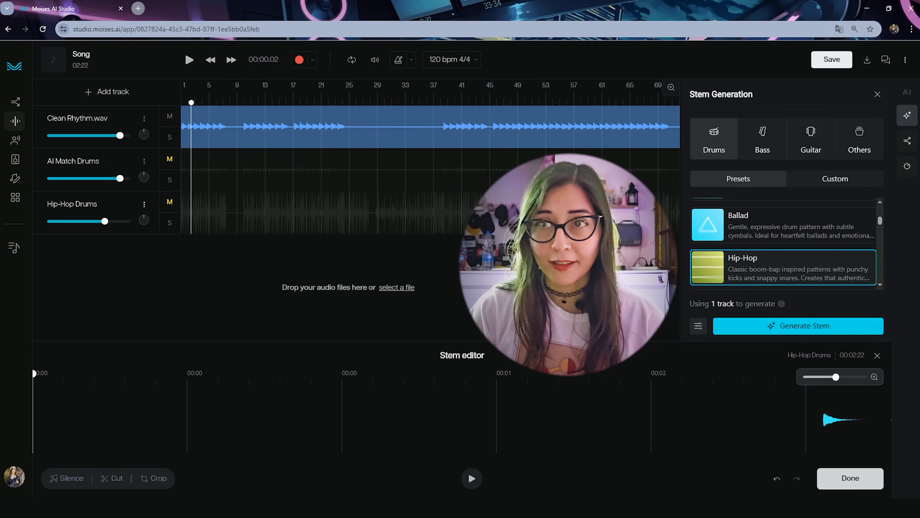
{"action": "left_click", "coordinate": [851, 477]}
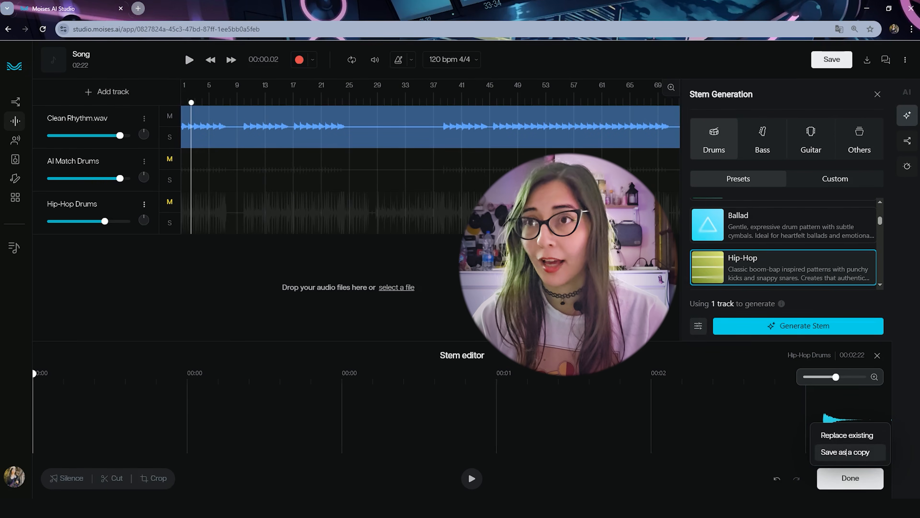
{"action": "left_click", "coordinate": [845, 452]}
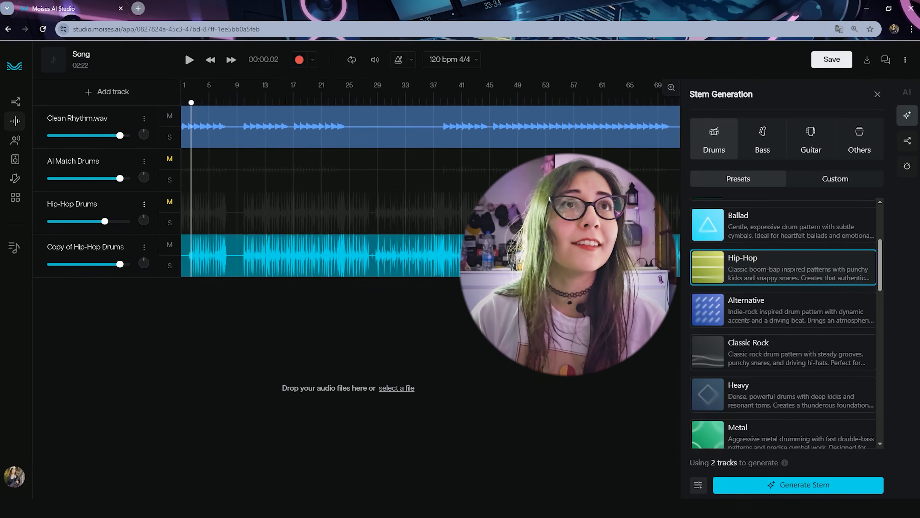
- Open Copy of Hip-Hop Drums for editing, try cutting the section from about 0:18 to 0:37, and undo the cut
{"action": "left_click", "coordinate": [144, 204]}
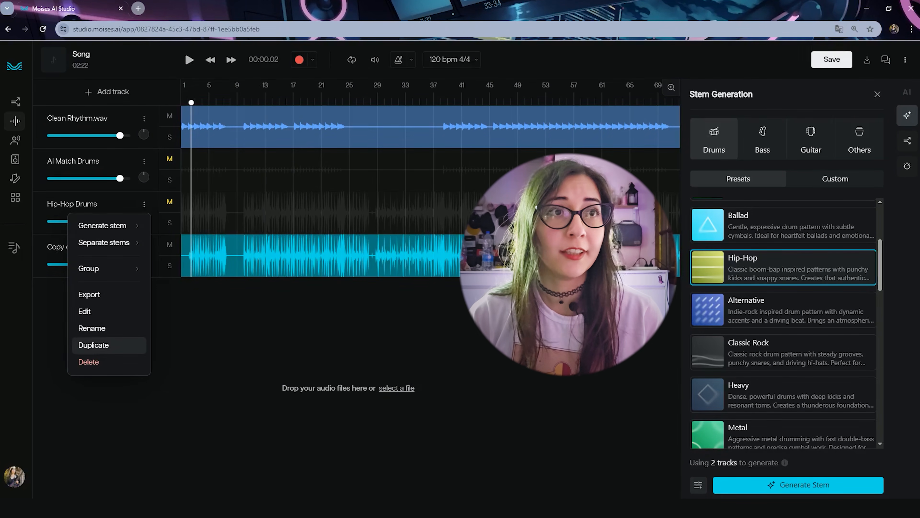
{"action": "left_click", "coordinate": [84, 311]}
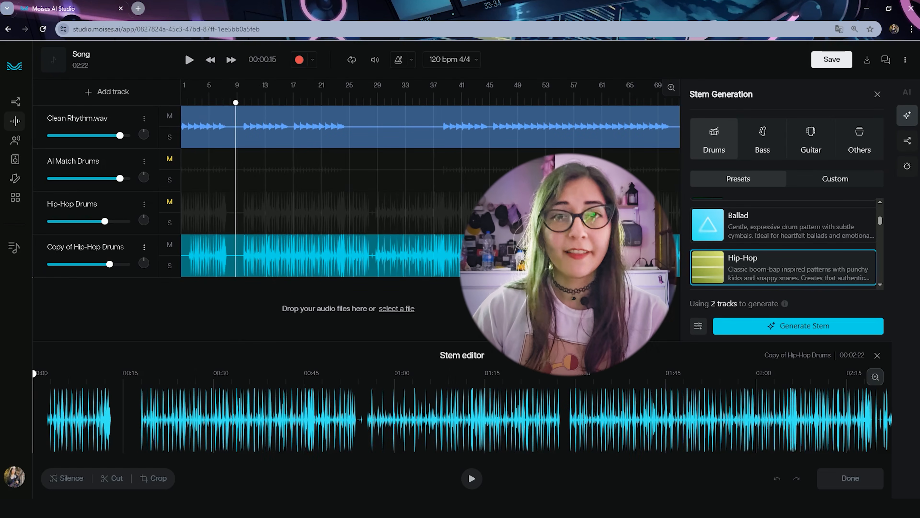
{"action": "left_click_drag", "start_coordinate": [143, 417], "coordinate": [258, 417]}
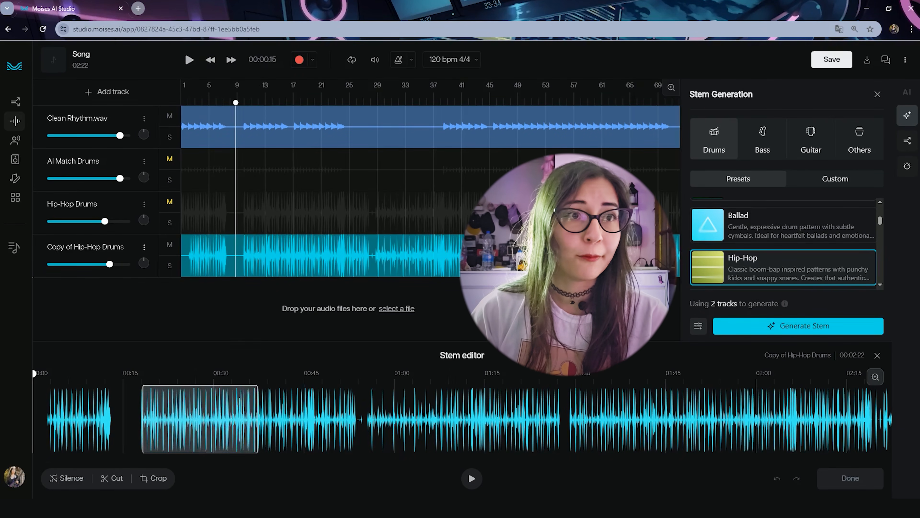
{"action": "left_click", "coordinate": [112, 478]}
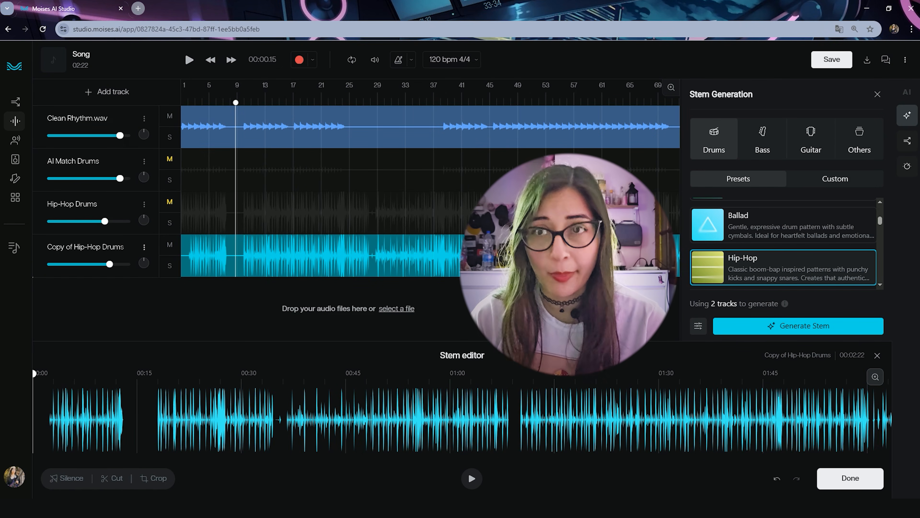
{"action": "key", "text": "ctrl+z"}
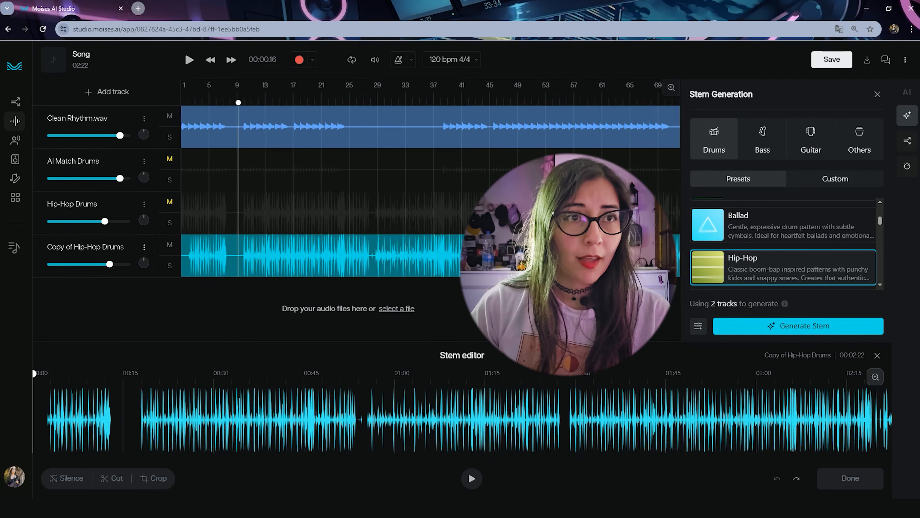
- Try cropping the copied drum stem to the section from about 0:17 to 0:55, and undo the crop
{"action": "left_click_drag", "start_coordinate": [136, 417], "coordinate": [364, 417]}
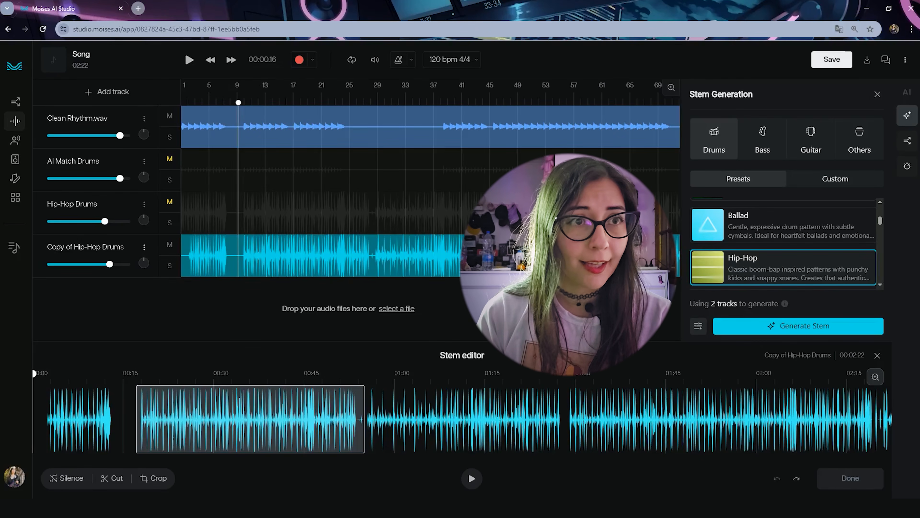
{"action": "left_click", "coordinate": [153, 478]}
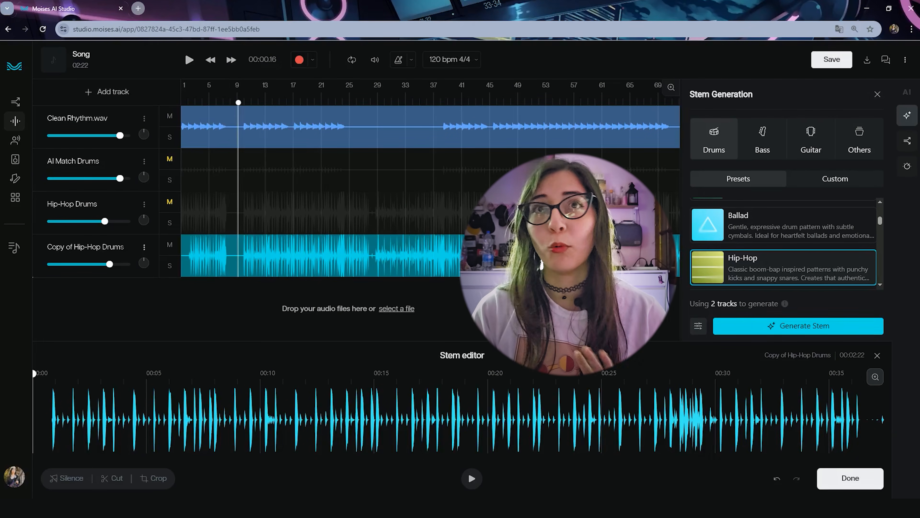
{"action": "key", "text": "ctrl+z"}
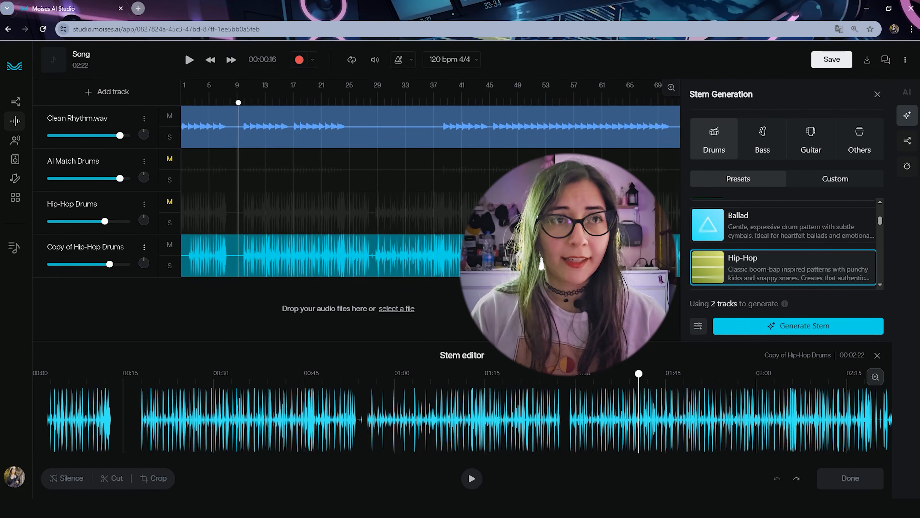
- Select the copied drum stem's section from about 0:17 to 0:54 and try removing its audio
{"action": "left_click_drag", "start_coordinate": [280, 419], "coordinate": [356, 420]}
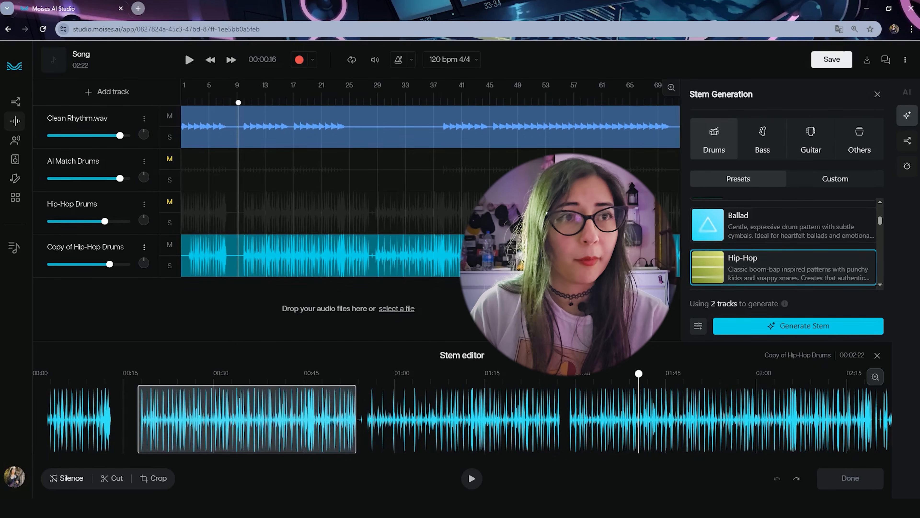
{"action": "left_click", "coordinate": [112, 478]}
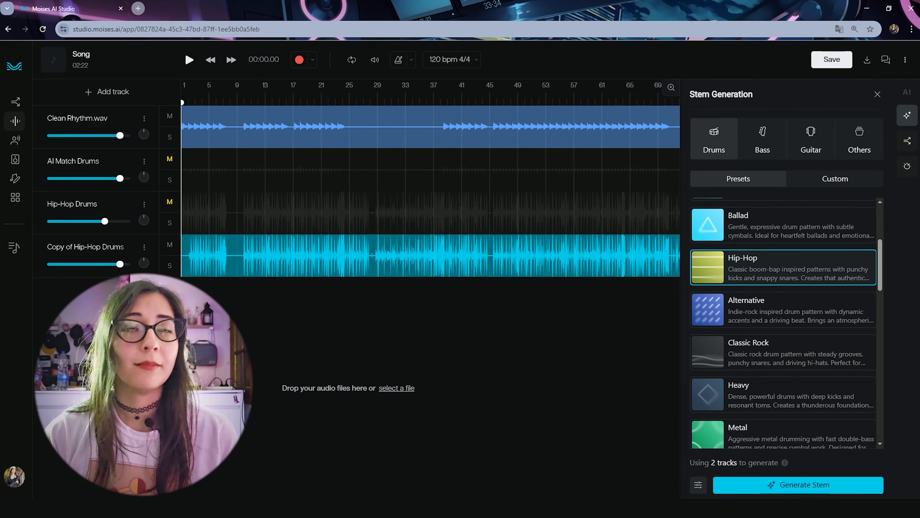
- Play the arrangement and slightly lower the volume of the Copy of Hip-Hop Drums track
{"action": "key", "text": "space"}
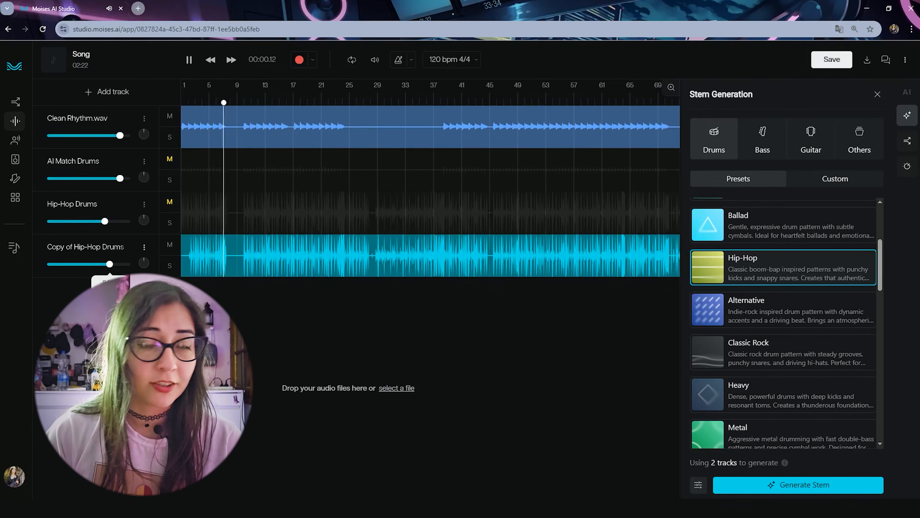
{"action": "left_click_drag", "start_coordinate": [118, 264], "coordinate": [109, 264]}
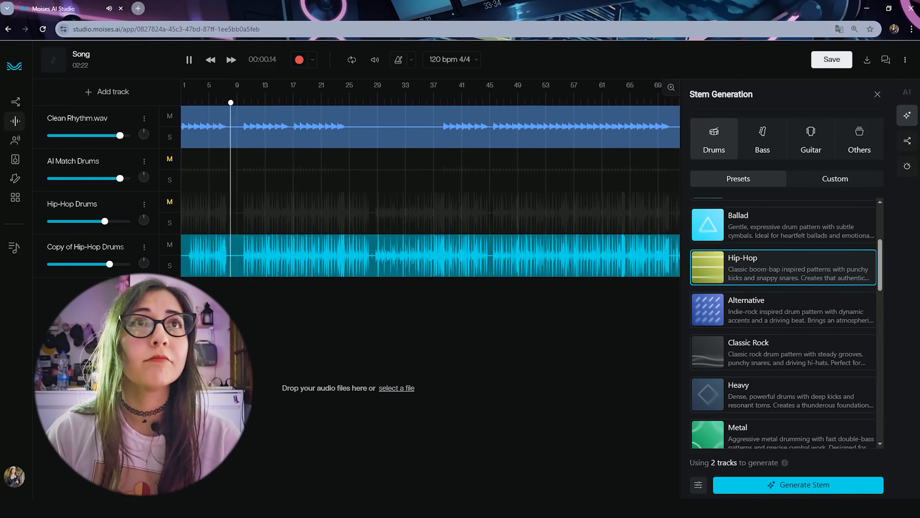
{"action": "key", "text": "space"}
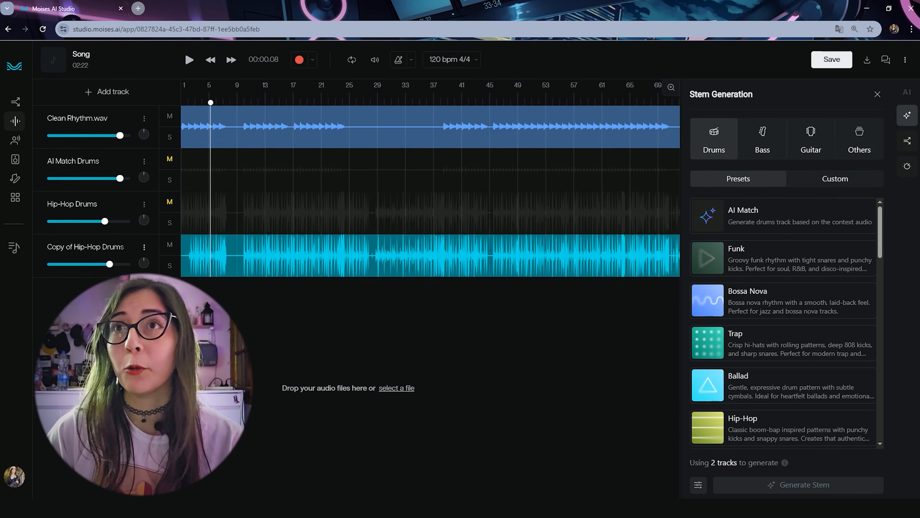
- Generate a bass stem with the Heavy preset and play it with the guitar and drums
{"action": "left_click", "coordinate": [835, 179]}
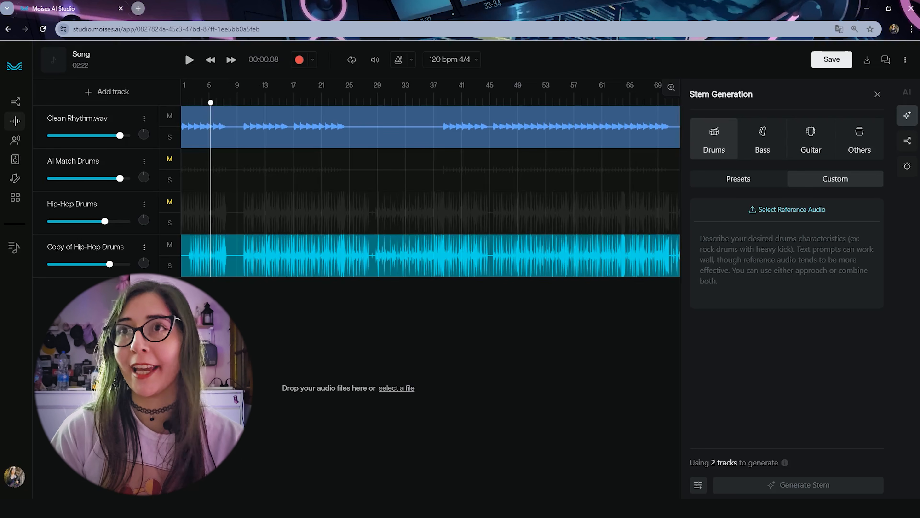
{"action": "left_click", "coordinate": [762, 138]}
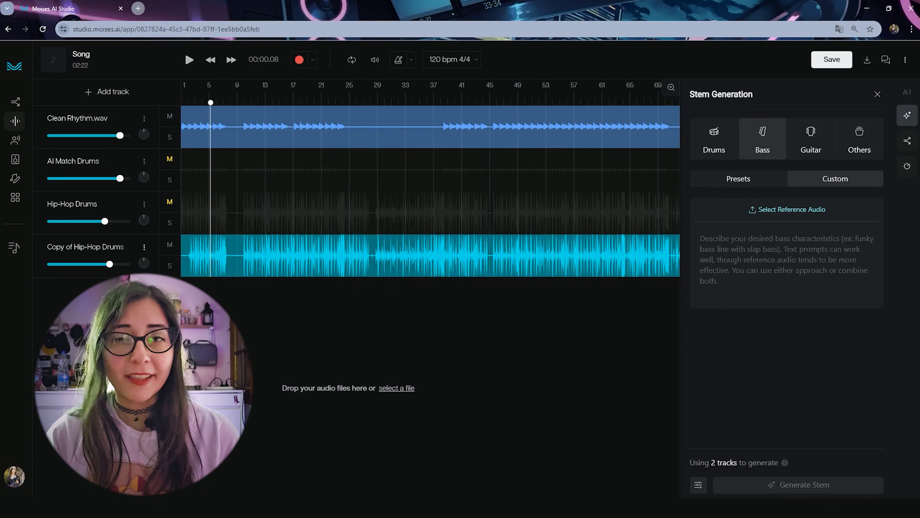
{"action": "left_click", "coordinate": [738, 179]}
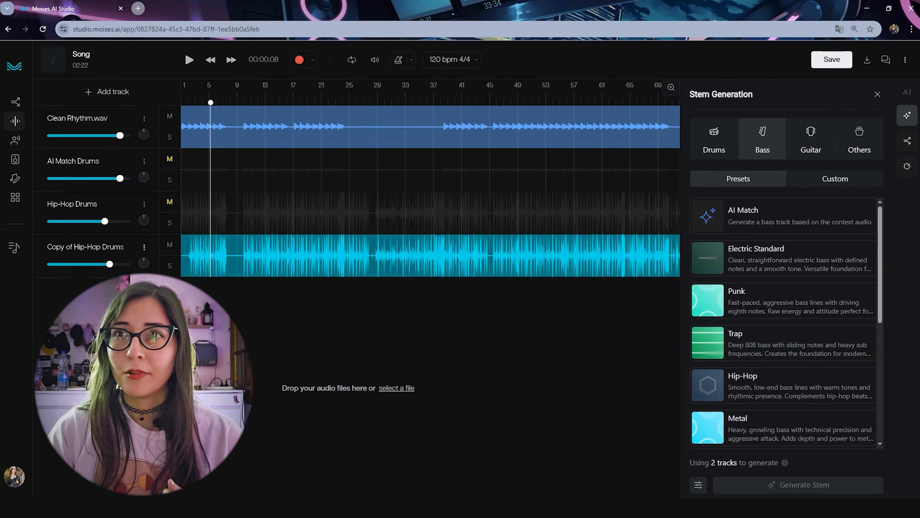
{"action": "scroll", "coordinate": [783, 323], "scroll_direction": "down", "scroll_amount": 4}
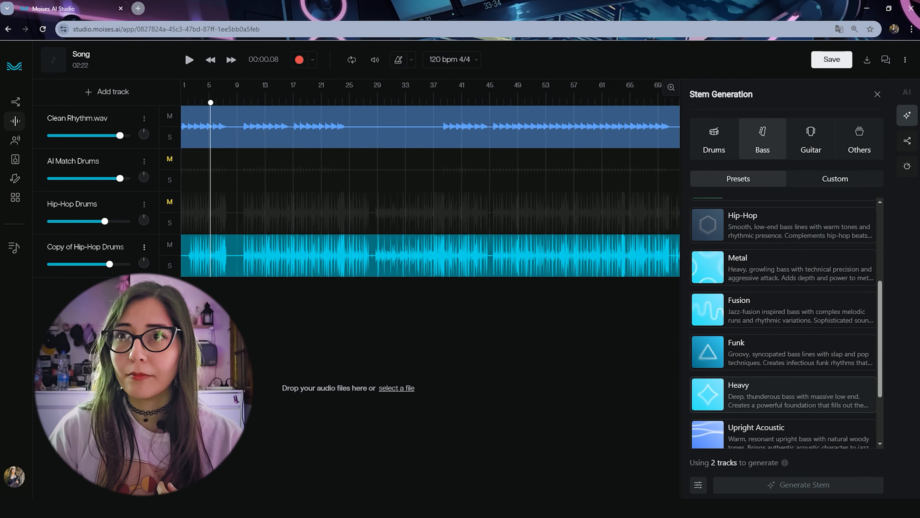
{"action": "left_click", "coordinate": [782, 394]}
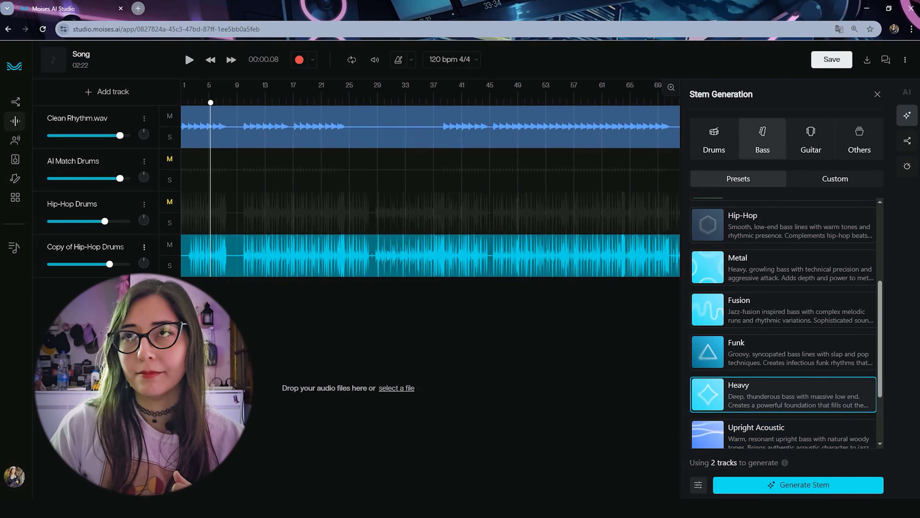
{"action": "left_click", "coordinate": [798, 484]}
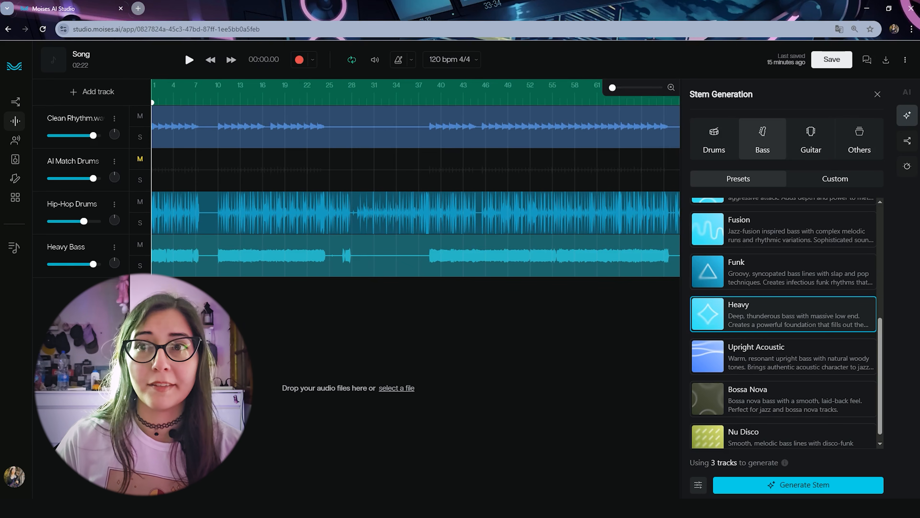
{"action": "key", "text": "space"}
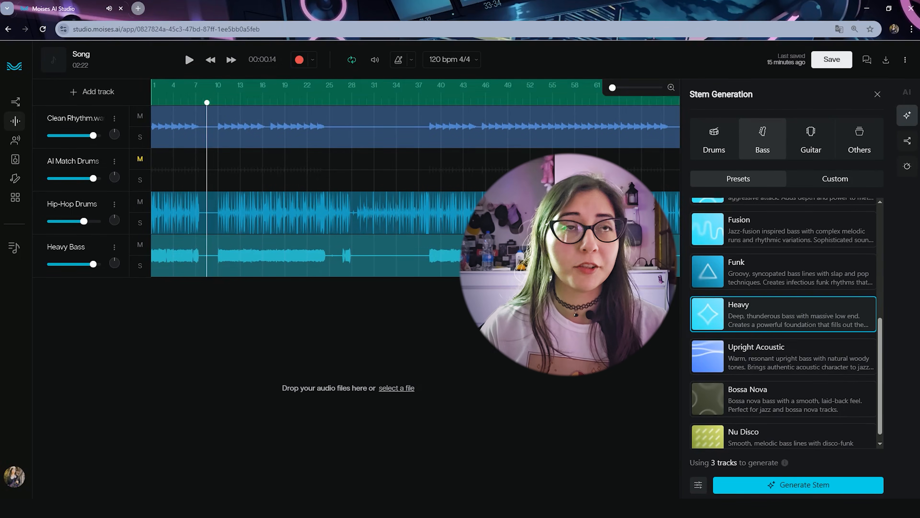
- Automatically regenerate the Heavy Bass section from about 0:04 to 0:11 and play back the new take
{"action": "left_click_drag", "start_coordinate": [167, 256], "coordinate": [194, 256]}
{"action": "left_click", "coordinate": [189, 240]}
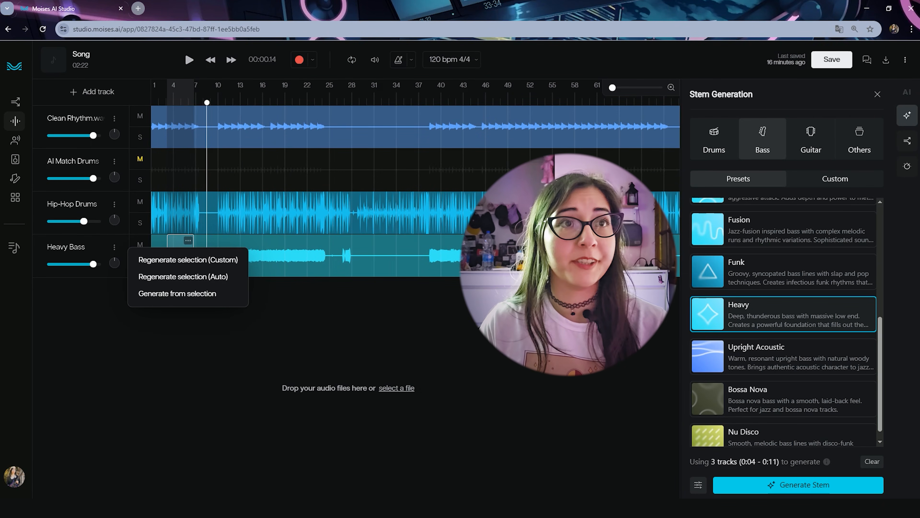
{"action": "left_click", "coordinate": [183, 276]}
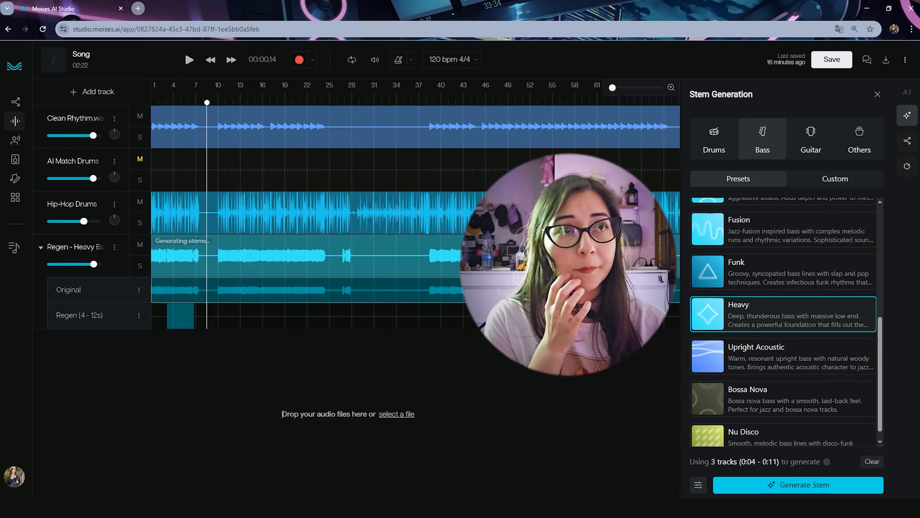
{"action": "key", "text": "Return"}
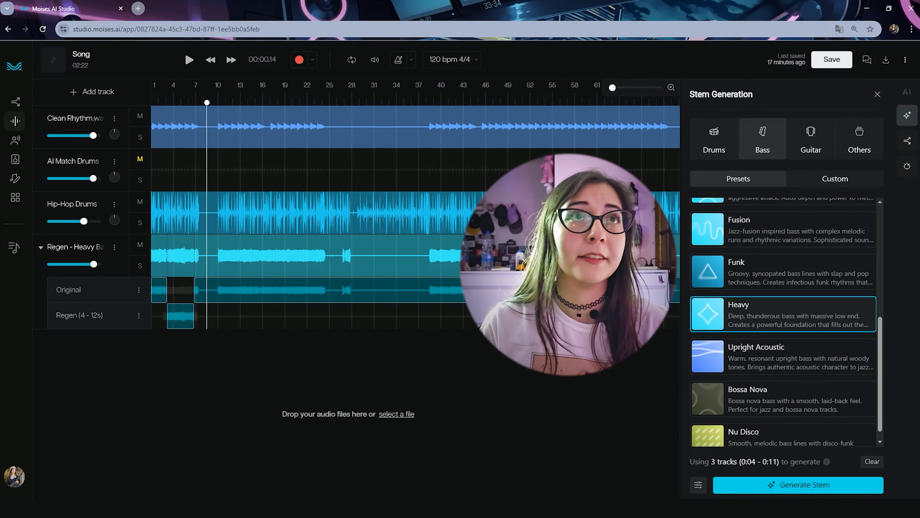
{"action": "key", "text": "space"}
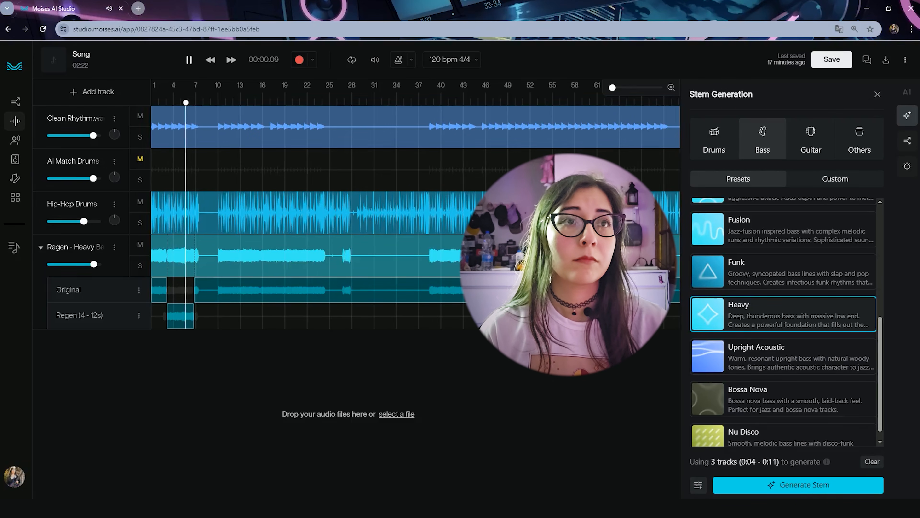
{"action": "key", "text": "space"}
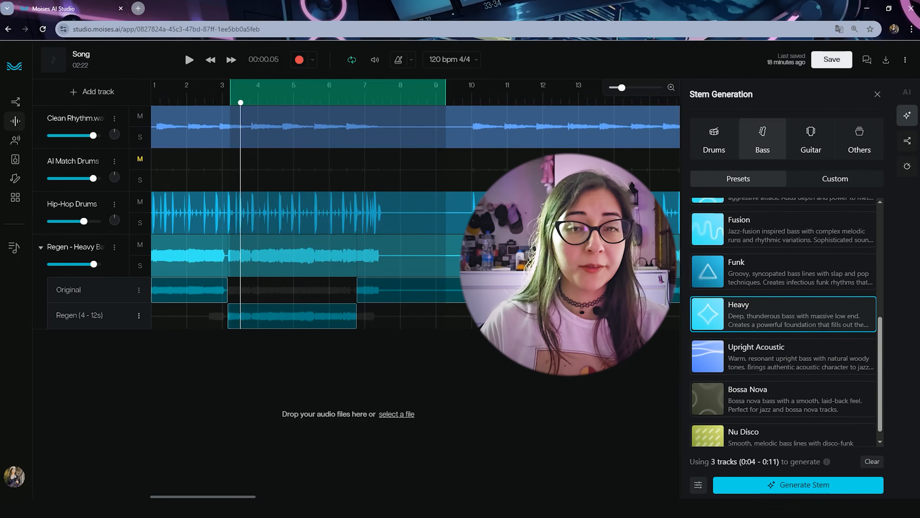
- Set up a new stem generation from the Regen (4 - 12s) take with the Heavy bass preset and Creative Control enabled
{"action": "left_click", "coordinate": [139, 315]}
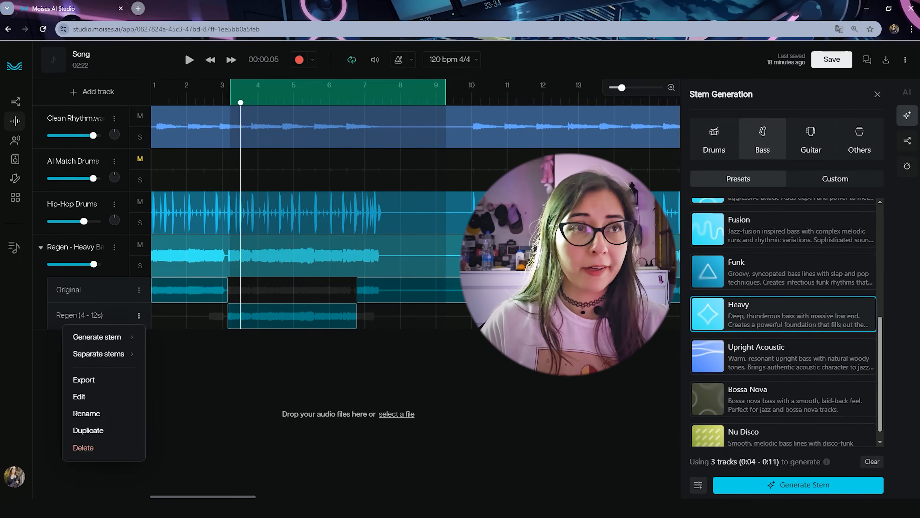
{"action": "mouse_move", "coordinate": [96, 337]}
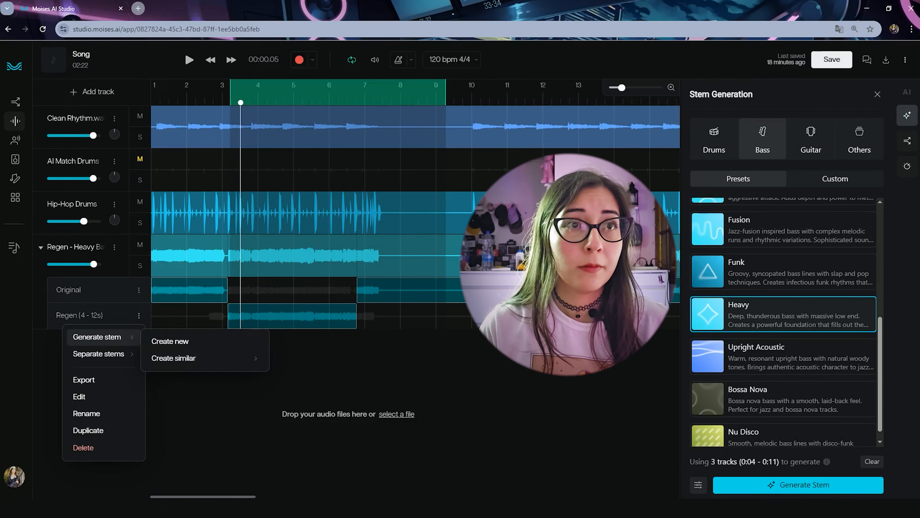
{"action": "left_click", "coordinate": [169, 341]}
{"action": "left_click", "coordinate": [783, 304]}
{"action": "left_click", "coordinate": [698, 485]}
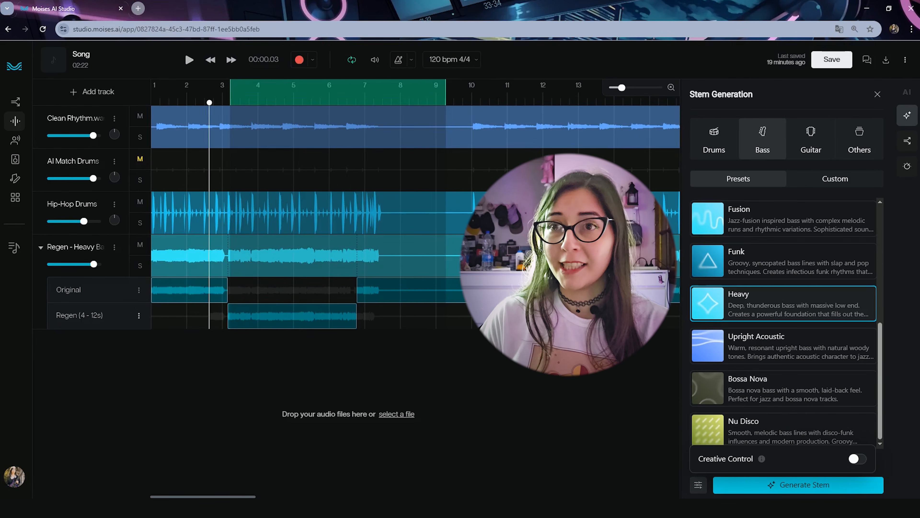
{"action": "mouse_move", "coordinate": [762, 458]}
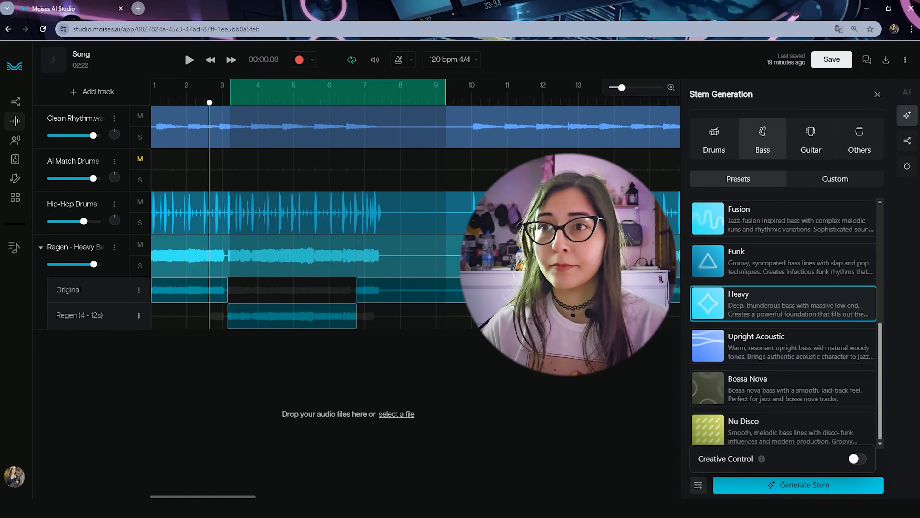
{"action": "left_click", "coordinate": [858, 459]}
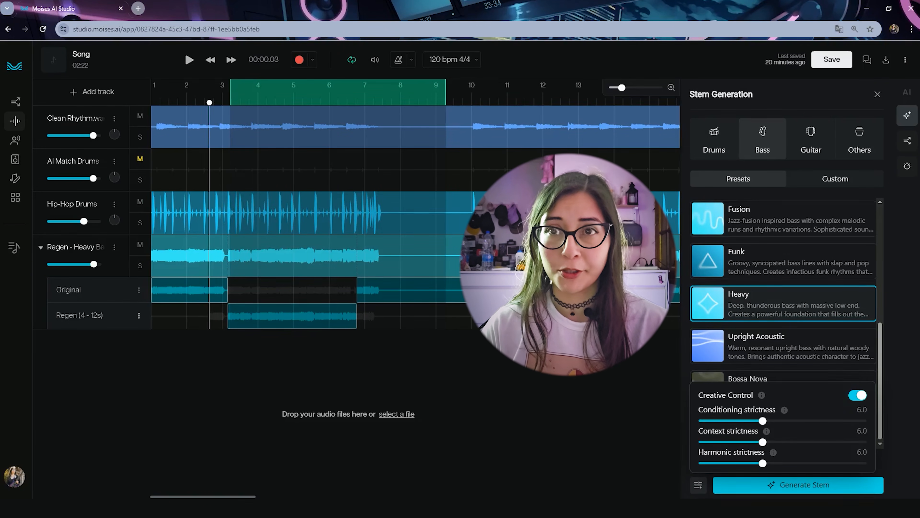
{"action": "left_click", "coordinate": [799, 484]}
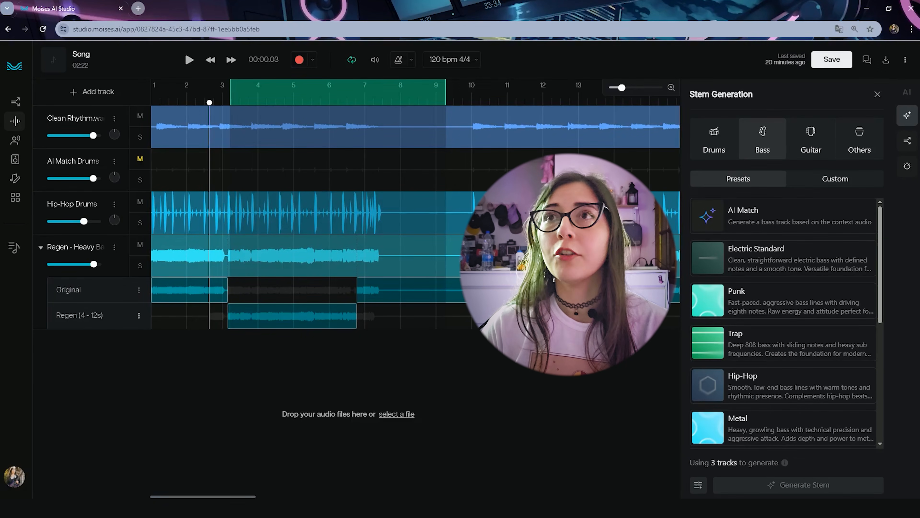
- Generate a custom stem in the Others category with the prompt "Add orchestral strings that follows the bass"
{"action": "left_click", "coordinate": [860, 139]}
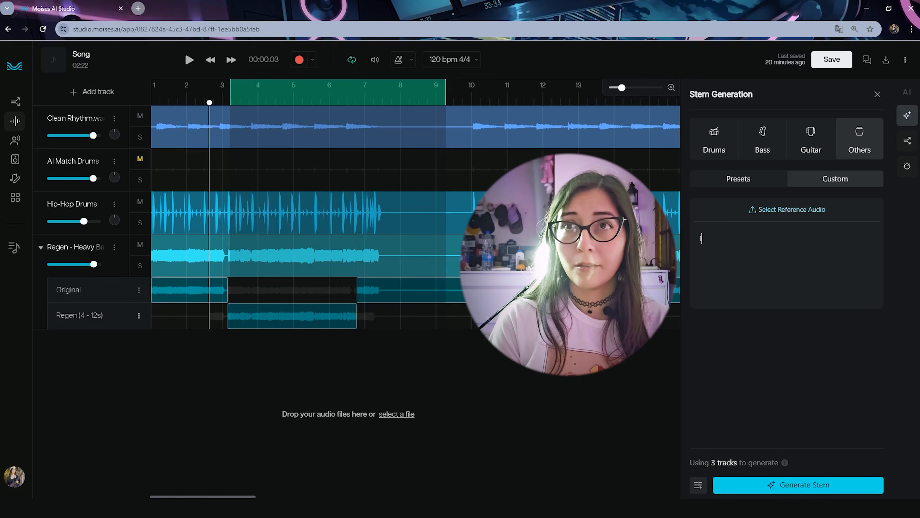
{"action": "type", "text": "Afd"}
{"action": "key", "text": "BackSpace"}
{"action": "key", "text": "BackSpace"}
{"action": "type", "text": "dd"}
{"action": "key", "text": "BackSpace"}
{"action": "key", "text": "BackSpace"}
{"action": "type", "text": "ior"}
{"action": "key", "text": "BackSpace"}
{"action": "key", "text": "BackSpace"}
{"action": "key", "text": "BackSpace"}
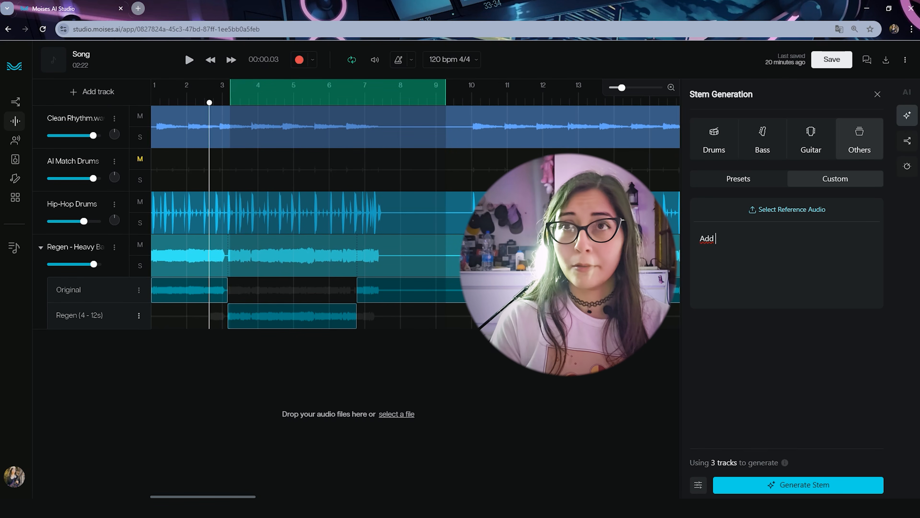
{"action": "type", "text": "orchestr"}
{"action": "type", "text": "al str"}
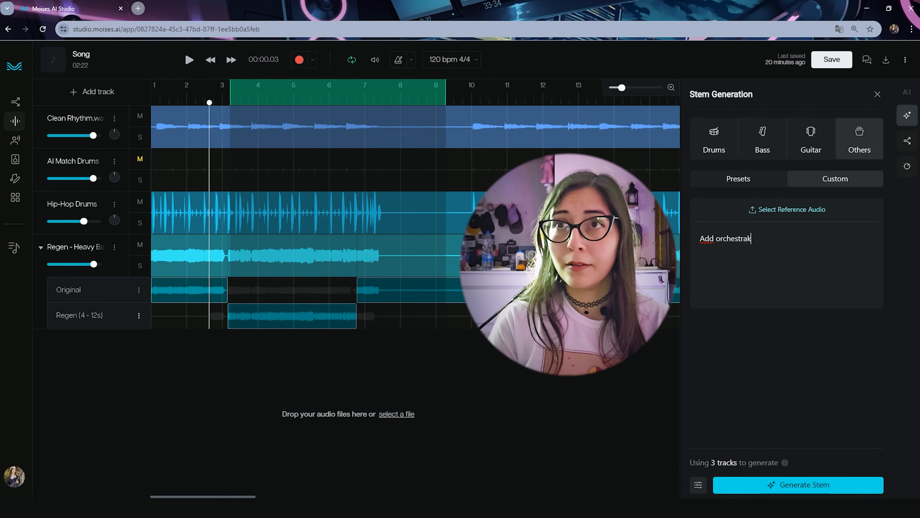
{"action": "type", "text": "ings that follows the bass"}
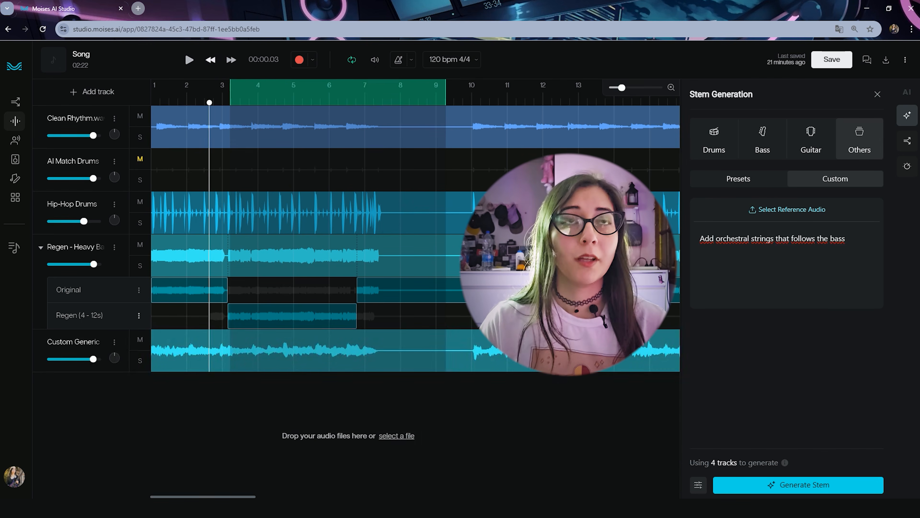
- Play the arrangement with the generated strings stem and slightly lower that stem's volume
{"action": "key", "text": "space"}
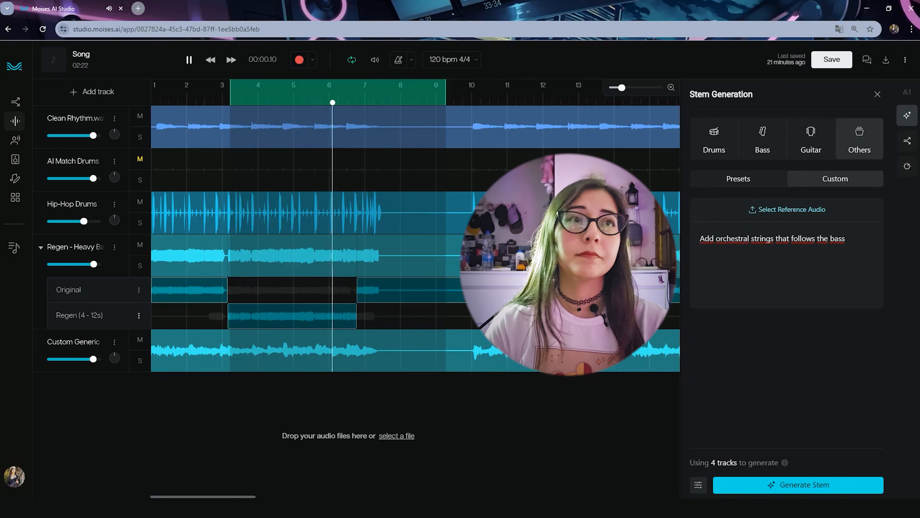
{"action": "left_click_drag", "start_coordinate": [93, 358], "coordinate": [85, 359]}
{"action": "key", "text": "space"}
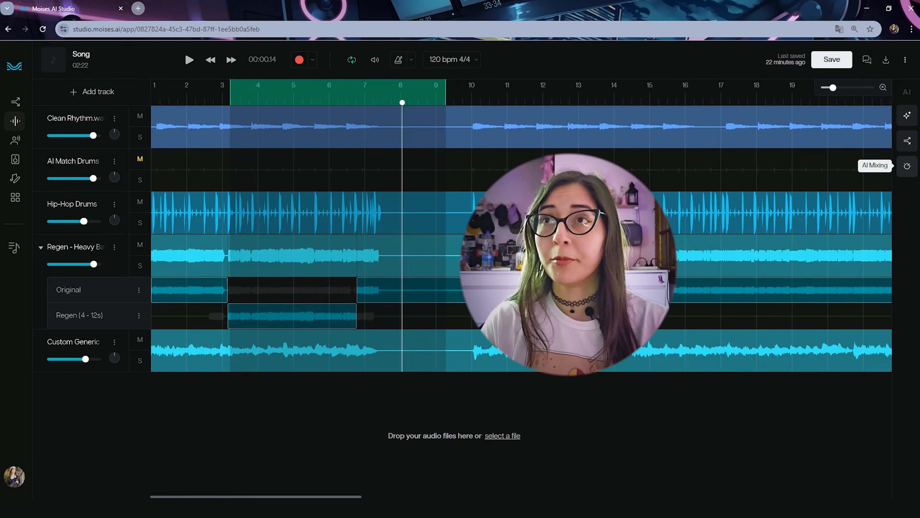
- Run the AI Mixing analysis on the four tracks and set the musical style to Hip Hop/Grime
{"action": "left_click", "coordinate": [908, 167]}
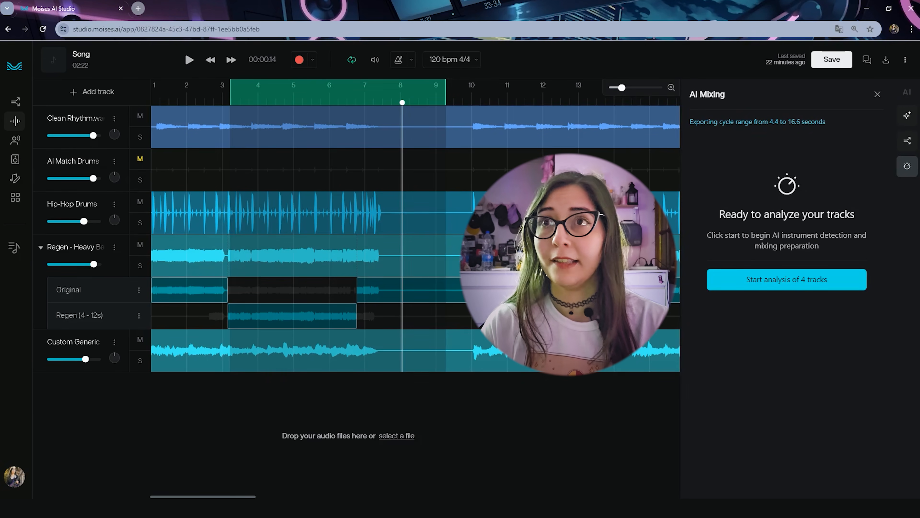
{"action": "left_click", "coordinate": [787, 280]}
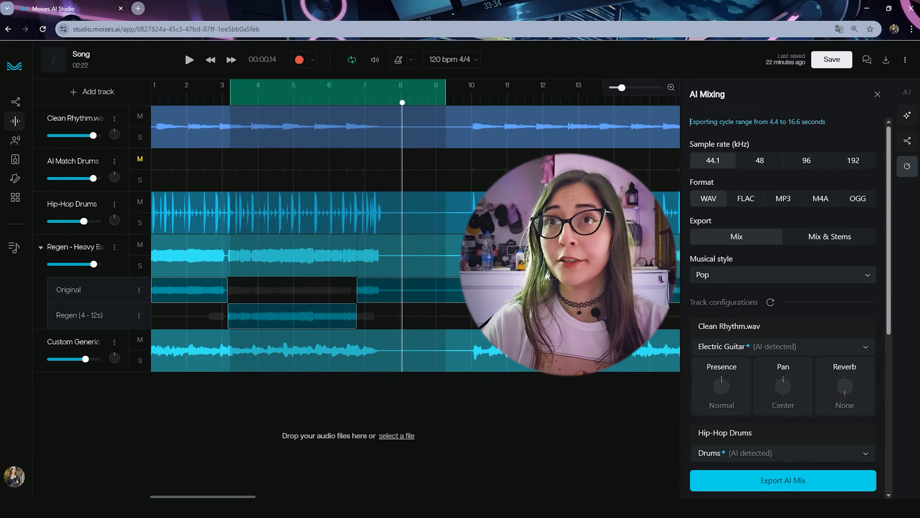
{"action": "left_click", "coordinate": [783, 275]}
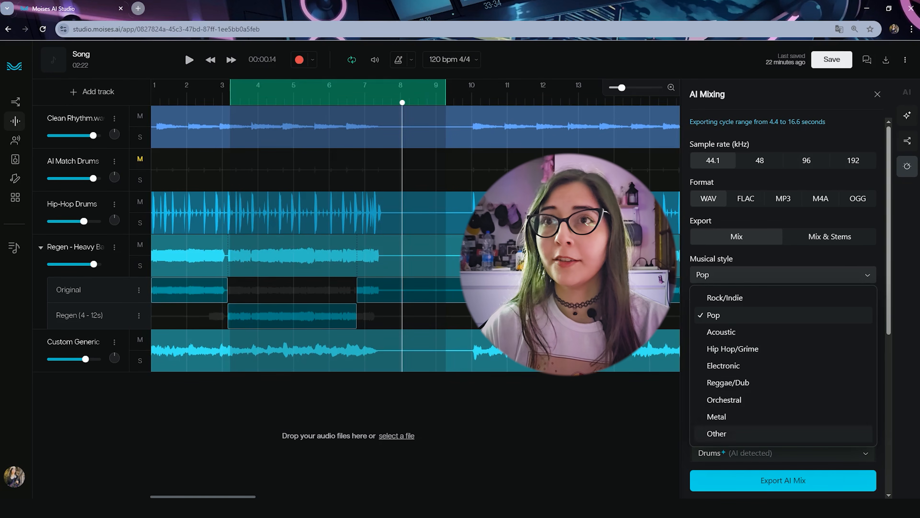
{"action": "left_click", "coordinate": [747, 348]}
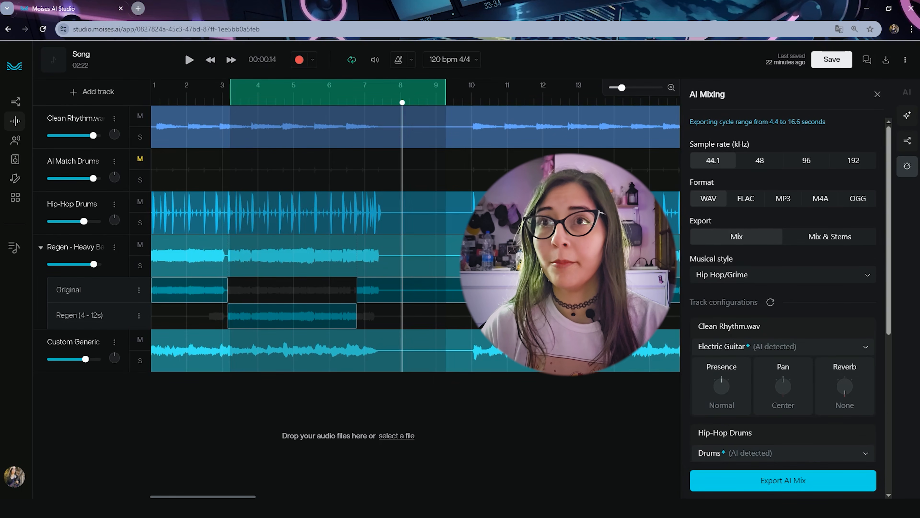
- Review the AI mix's track configurations down to Custom Generic and export the AI mix
{"action": "scroll", "coordinate": [783, 287], "scroll_direction": "down", "scroll_amount": 2}
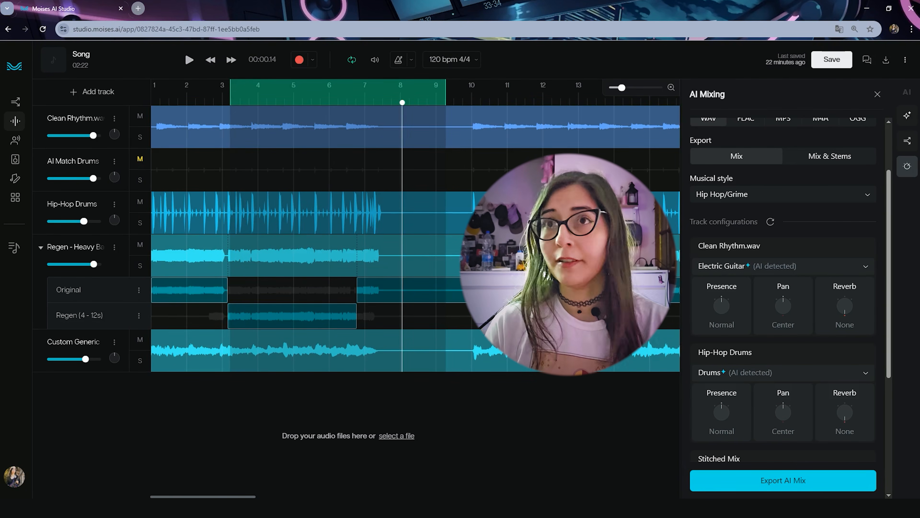
{"action": "scroll", "coordinate": [783, 290], "scroll_direction": "down", "scroll_amount": 4}
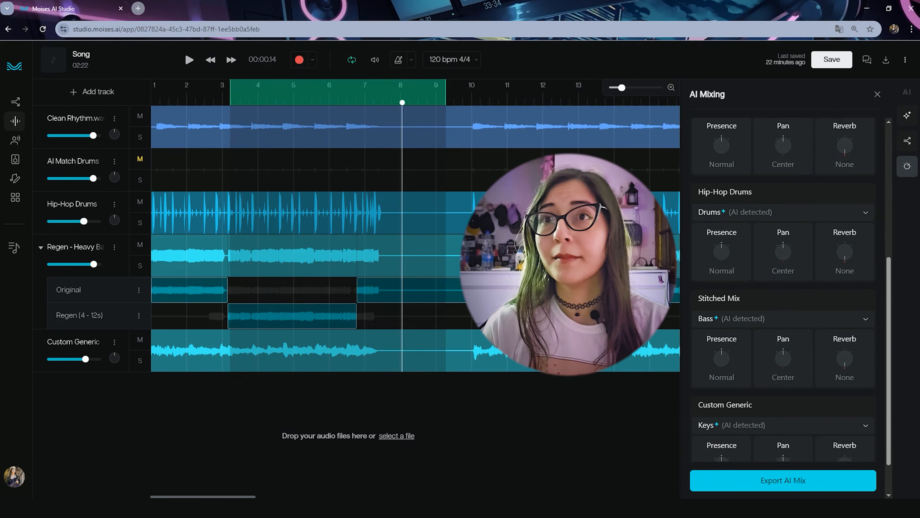
{"action": "scroll", "coordinate": [783, 290], "scroll_direction": "down", "scroll_amount": 1}
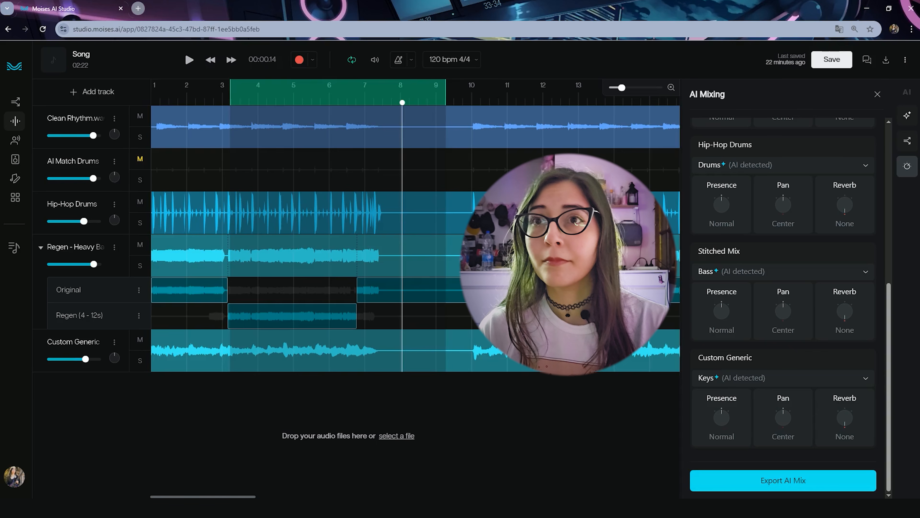
{"action": "left_click_drag", "start_coordinate": [721, 418], "coordinate": [722, 435]}
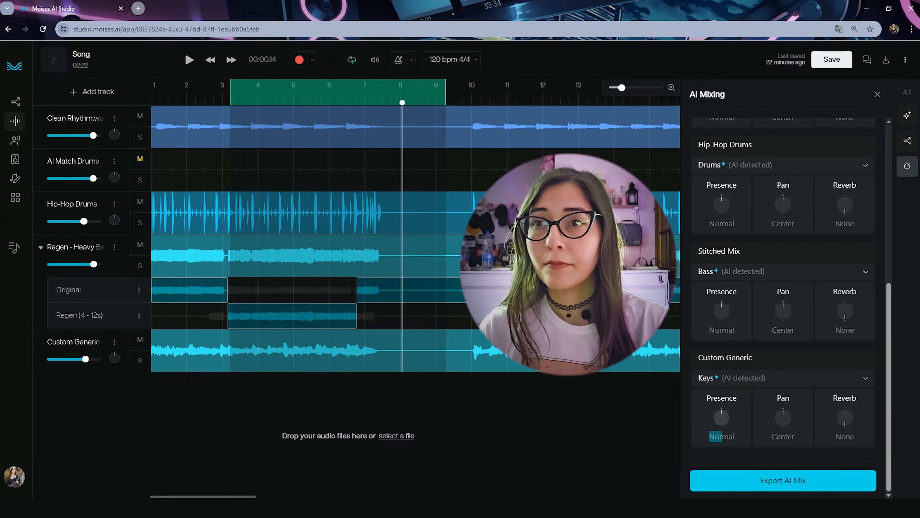
{"action": "left_click", "coordinate": [783, 480]}
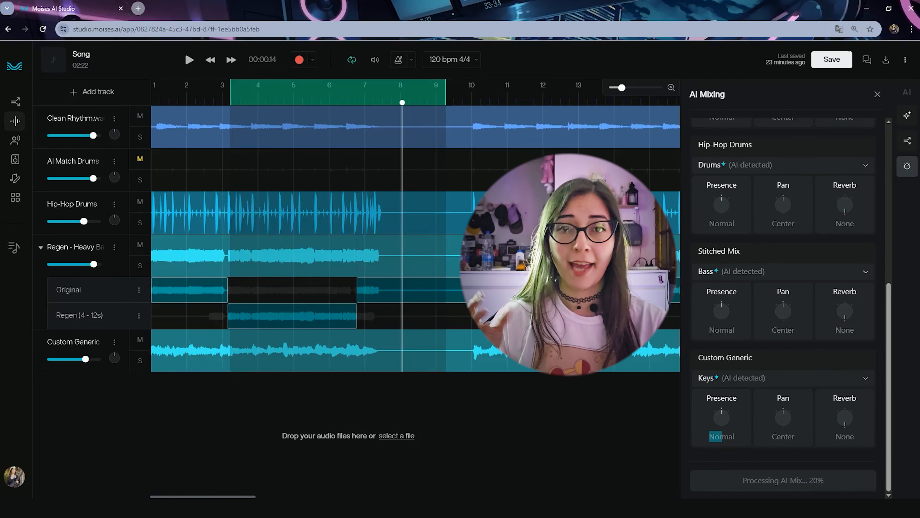
{"action": "left_click", "coordinate": [787, 55]}
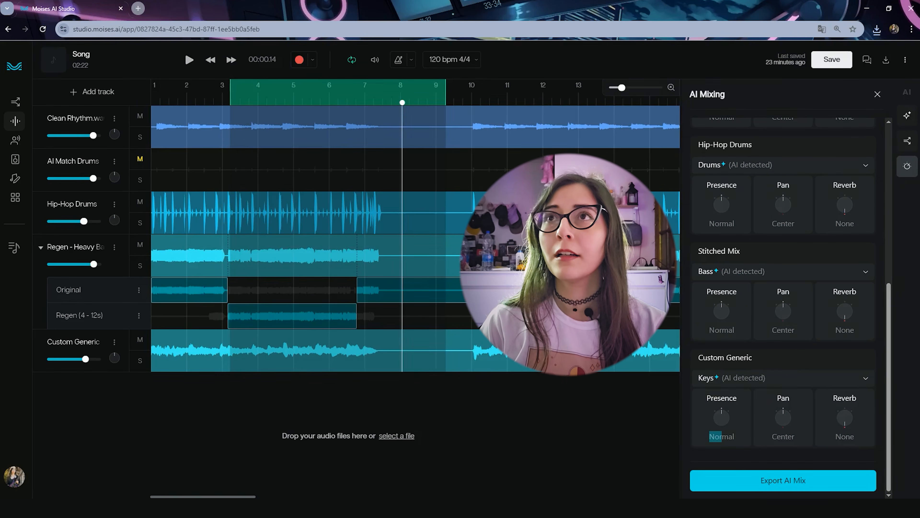
{"action": "left_click", "coordinate": [908, 165]}
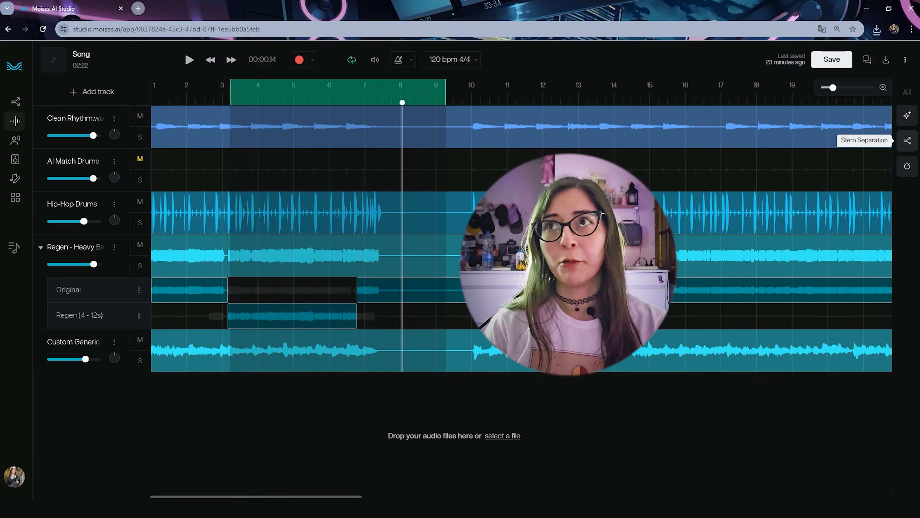